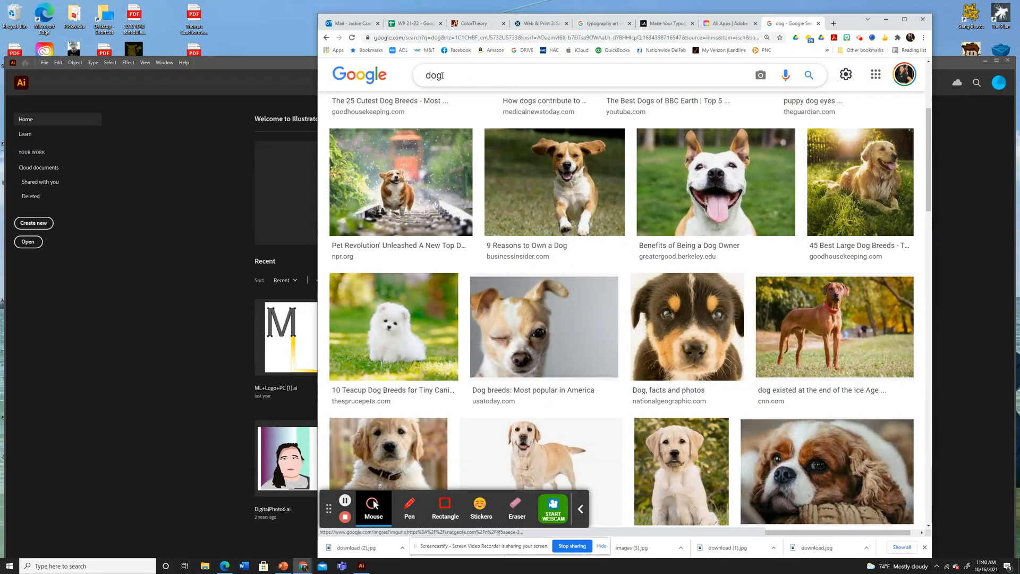
# Step: Switch to Illustrator and reposition its window higher on the screen
pyautogui.click(470, 76)
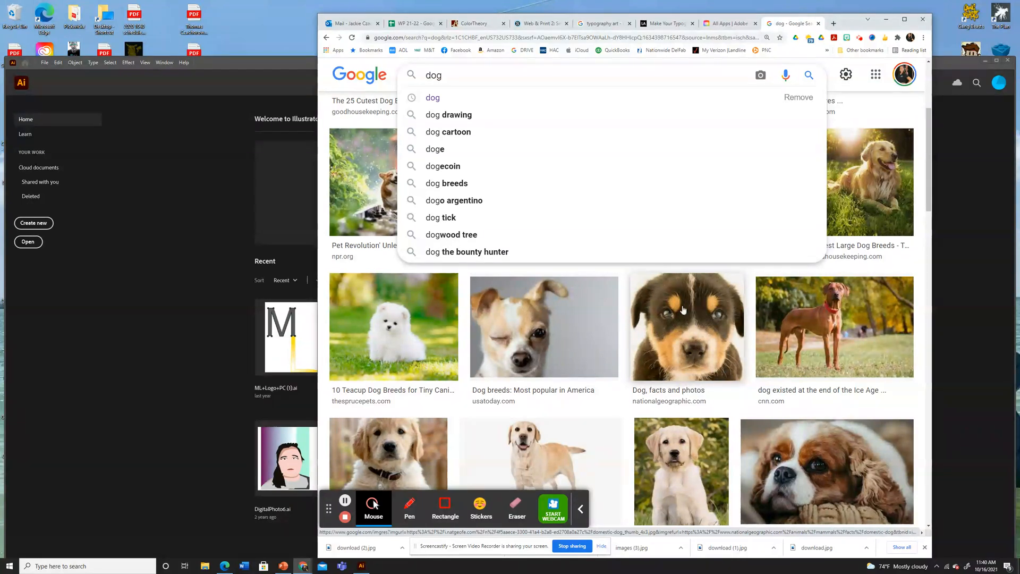
pyautogui.click(295, 60)
pyautogui.moveTo(294, 64); pyautogui.dragTo(298, 33)
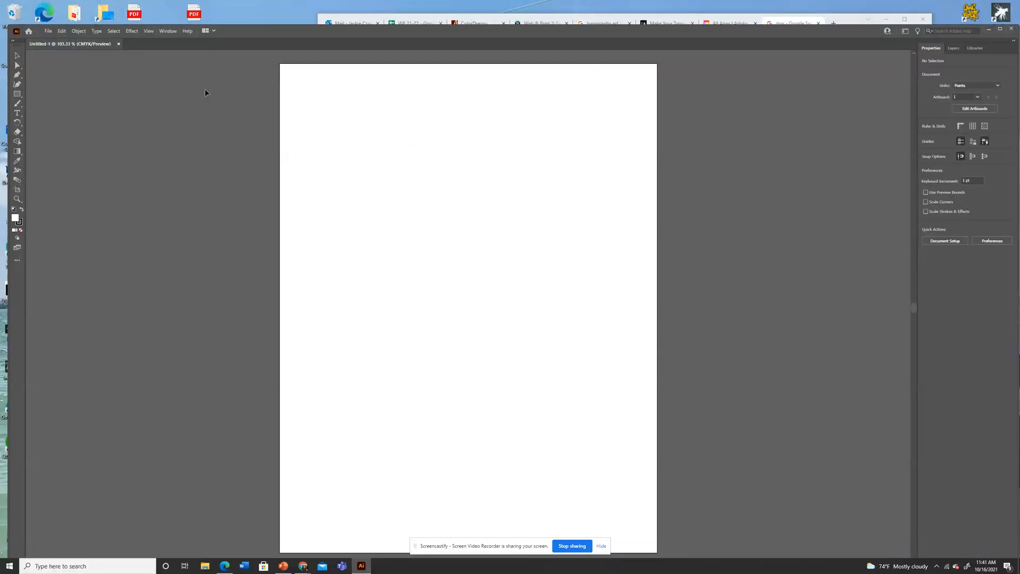
# Step: Place the puppy photo "download (2)" from the Desktop onto the blank artboard
pyautogui.click(49, 32)
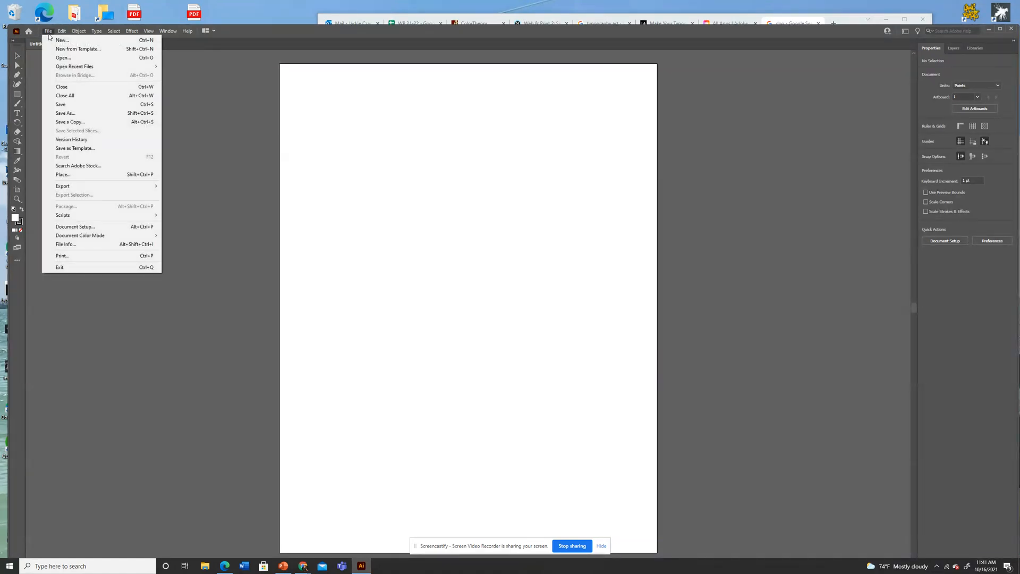
pyautogui.click(71, 175)
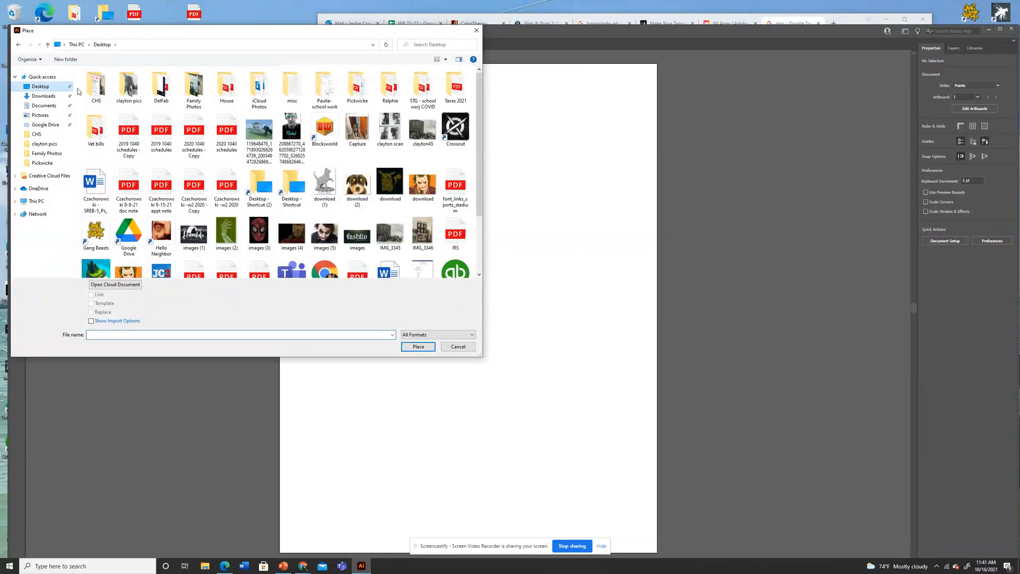
pyautogui.click(357, 185)
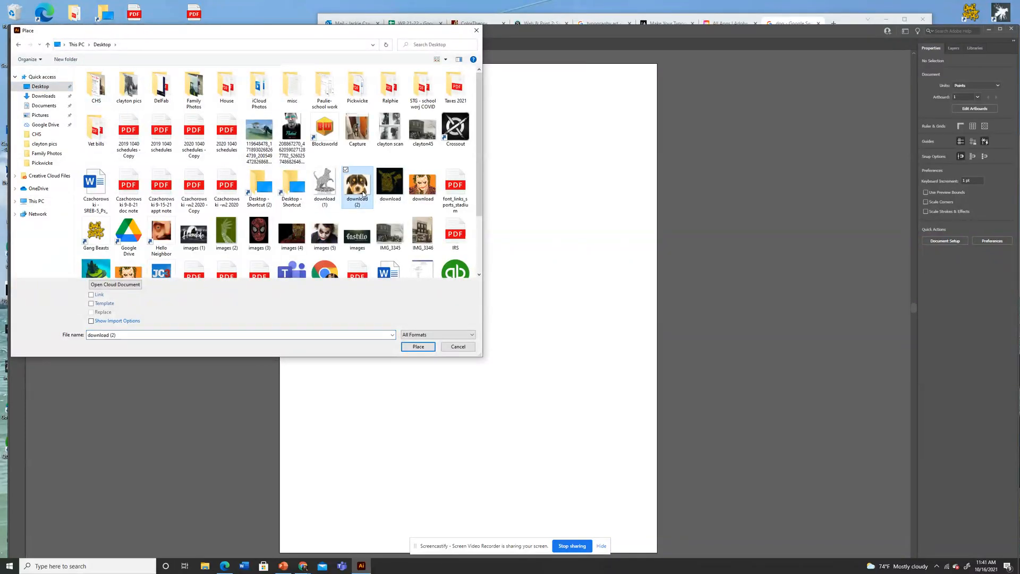
pyautogui.click(418, 346)
pyautogui.click(428, 257)
# Step: Enlarge the puppy photo to about 361 by 271 pt and position it near the middle of the artboard
pyautogui.moveTo(516, 340); pyautogui.dragTo(451, 271)
pyautogui.moveTo(518, 309); pyautogui.dragTo(586, 398)
pyautogui.hotkey('ctrl', 'z')
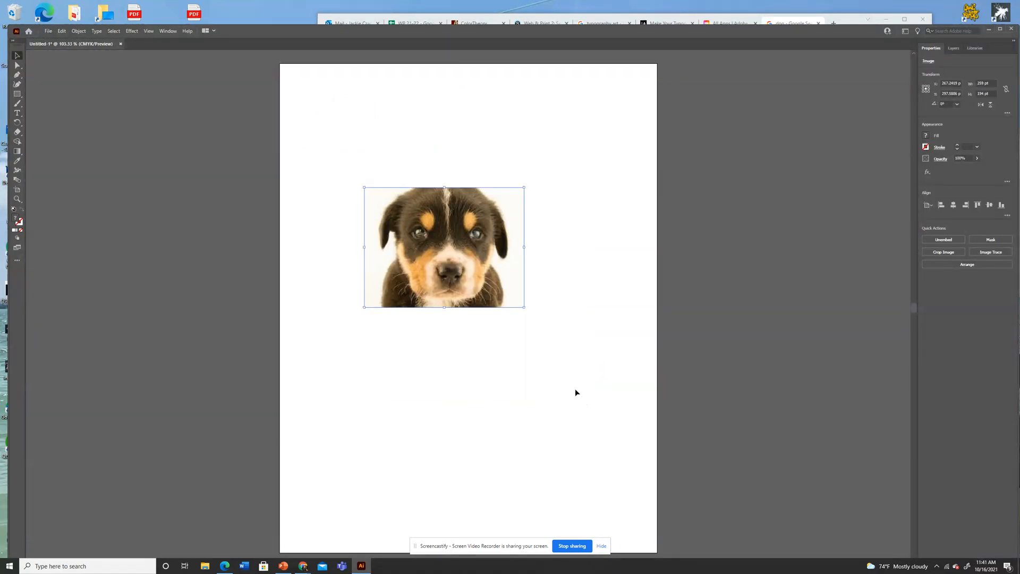
pyautogui.moveTo(525, 308); pyautogui.dragTo(588, 358)
pyautogui.moveTo(509, 283); pyautogui.dragTo(498, 304)
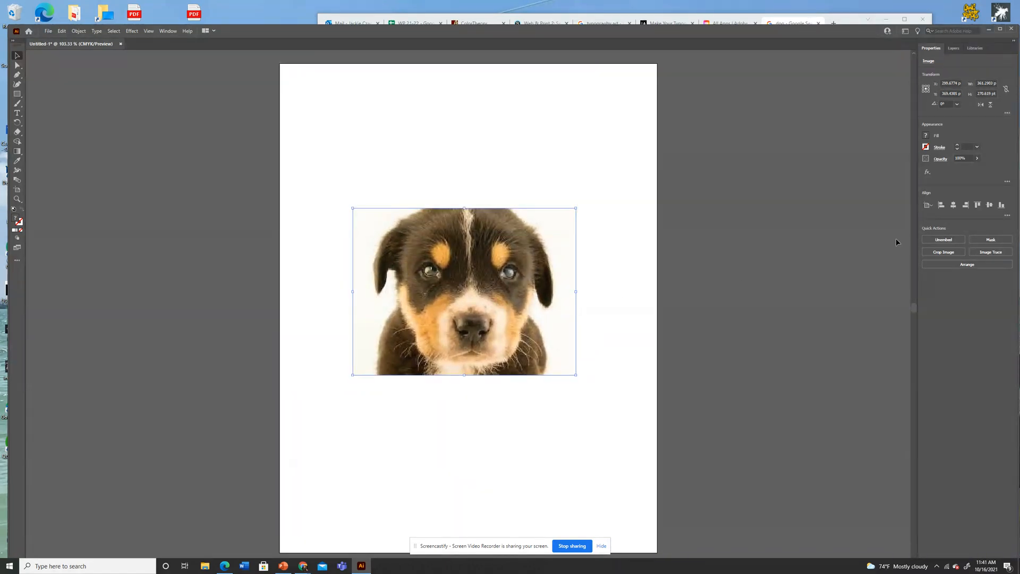
# Step: Lock the puppy photo's layer and add a new layer above it
pyautogui.click(954, 49)
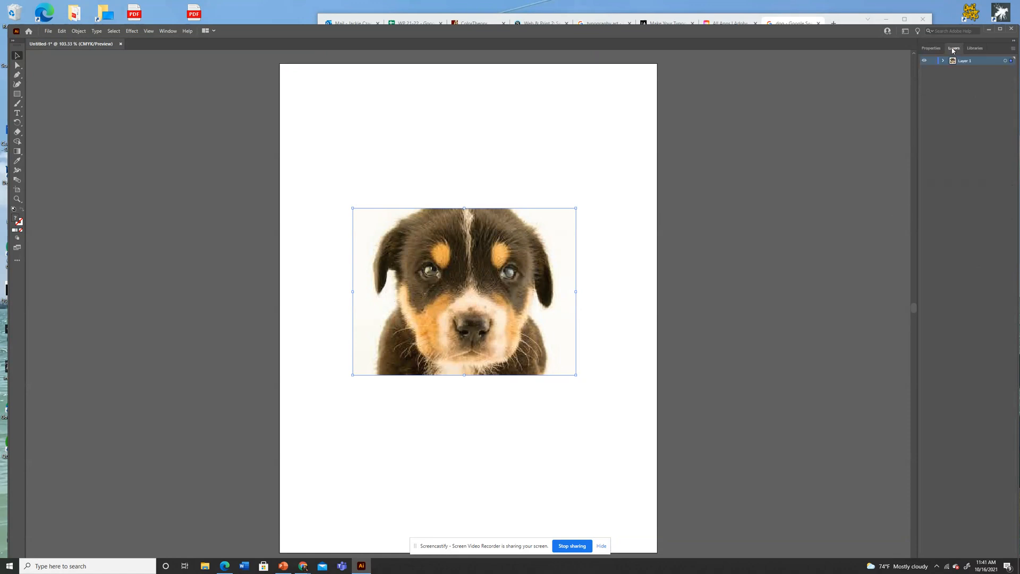
pyautogui.click(933, 61)
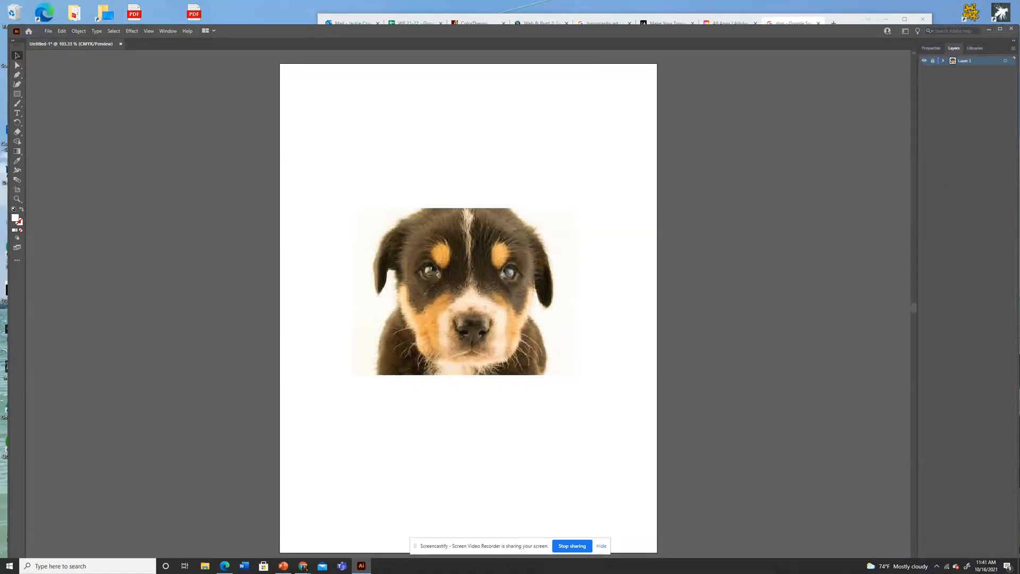
pyautogui.moveTo(843, 33); pyautogui.dragTo(827, 11)
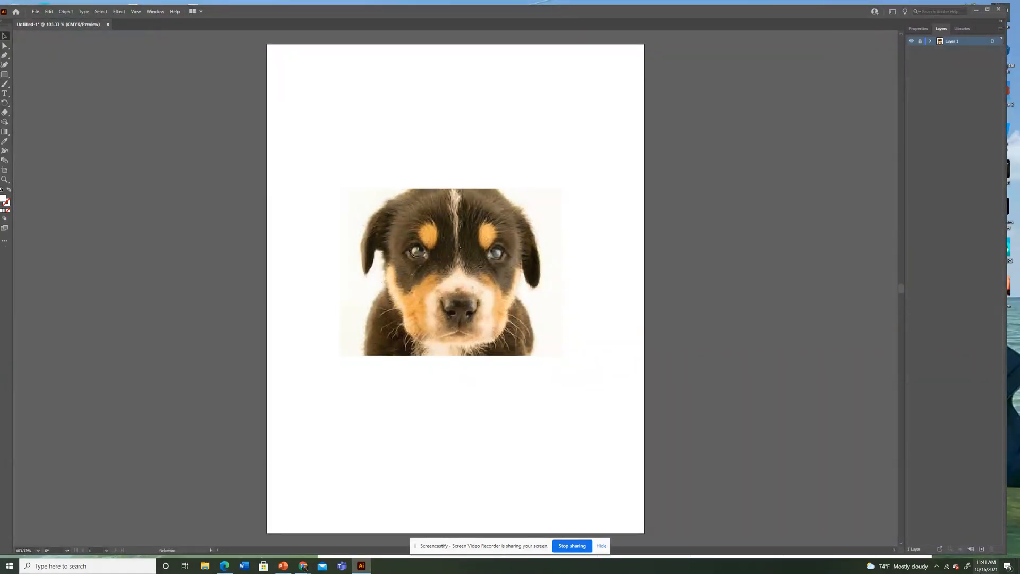
pyautogui.click(981, 550)
pyautogui.moveTo(267, 9); pyautogui.dragTo(281, 14)
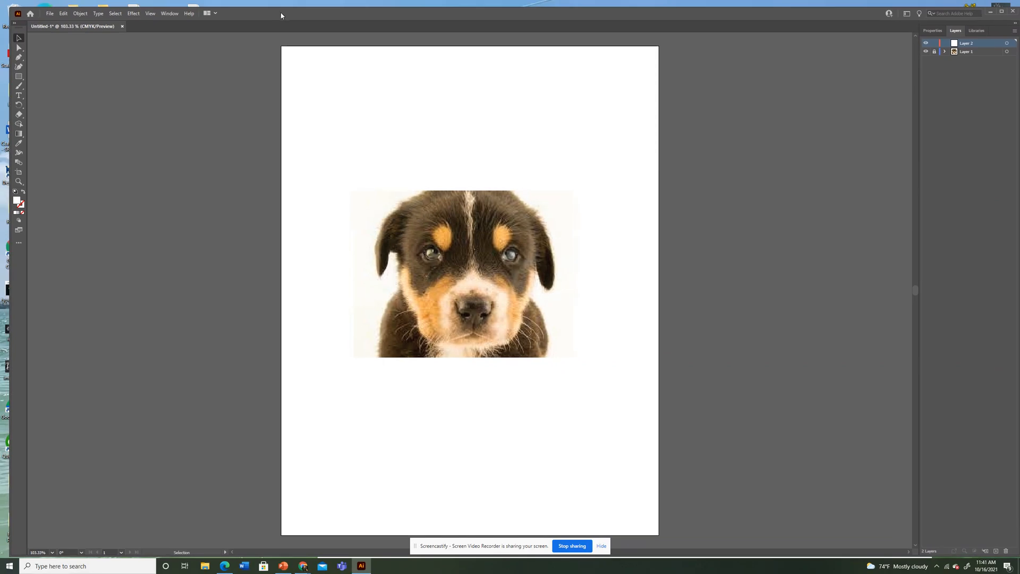
# Step: Add the letter "D" above the puppy photo on the new layer and scale it up to about 120 pt
pyautogui.click(19, 96)
pyautogui.click(330, 97)
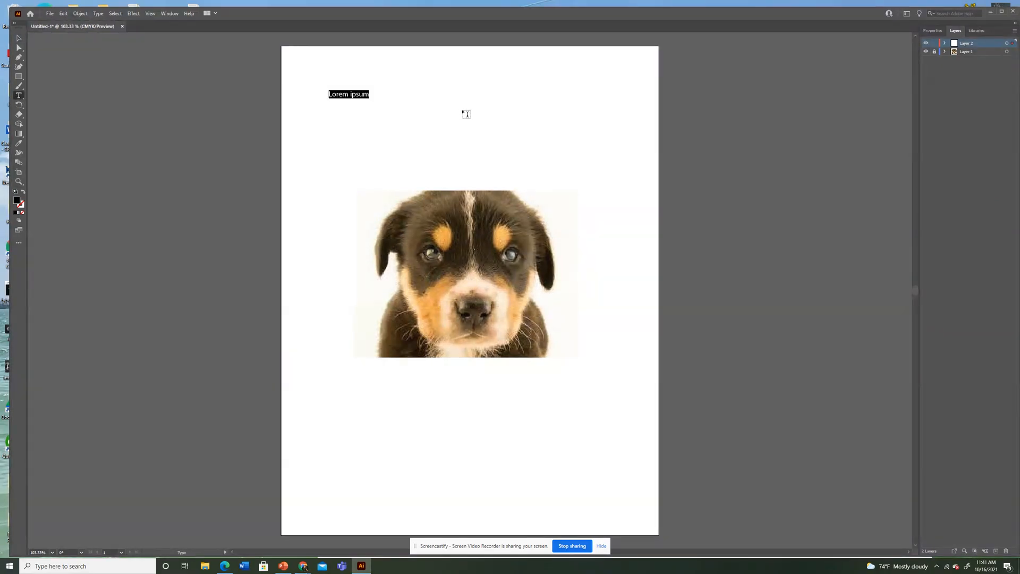
pyautogui.write('D')
pyautogui.click(18, 38)
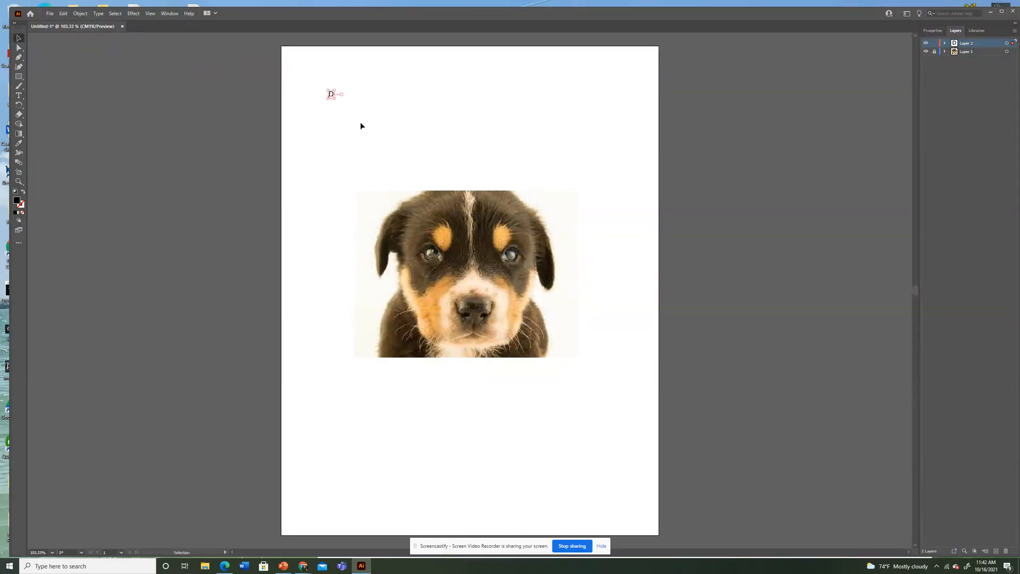
pyautogui.moveTo(336, 101); pyautogui.dragTo(386, 165)
# Step: Select the letter D as text and bring up the character formatting options beside the artboard
pyautogui.click(19, 95)
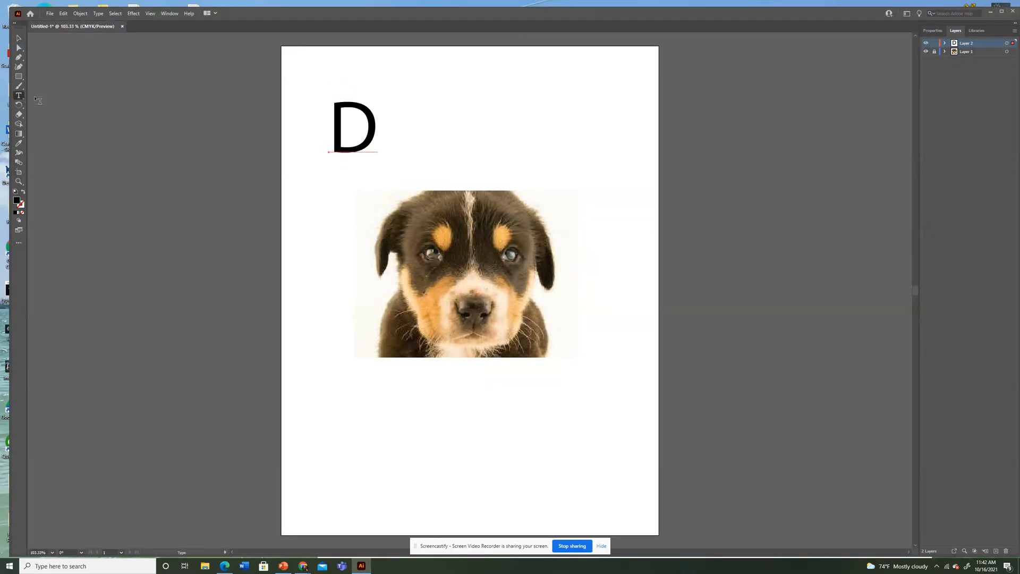
pyautogui.click(365, 135)
pyautogui.doubleClick(365, 135)
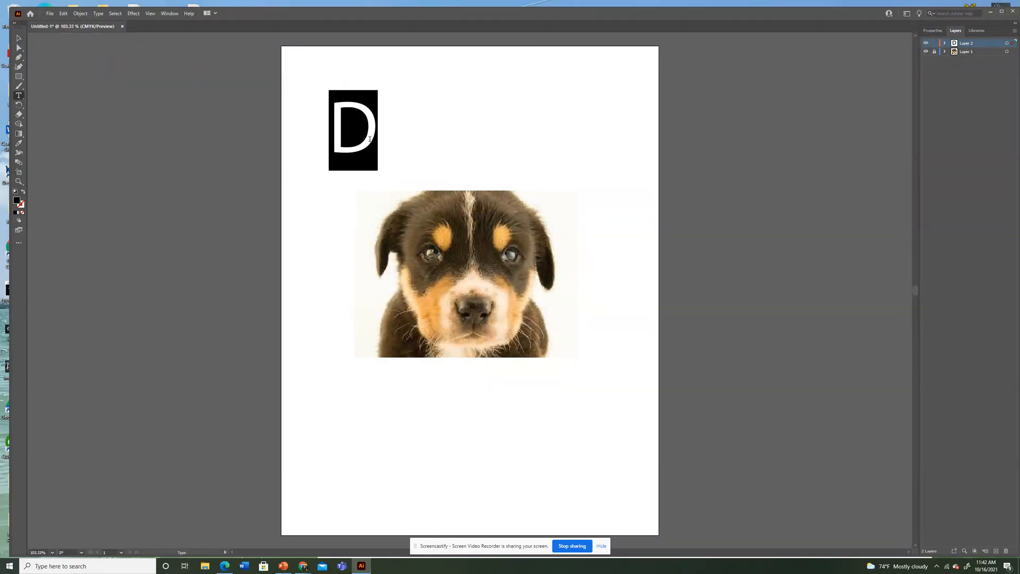
pyautogui.click(98, 14)
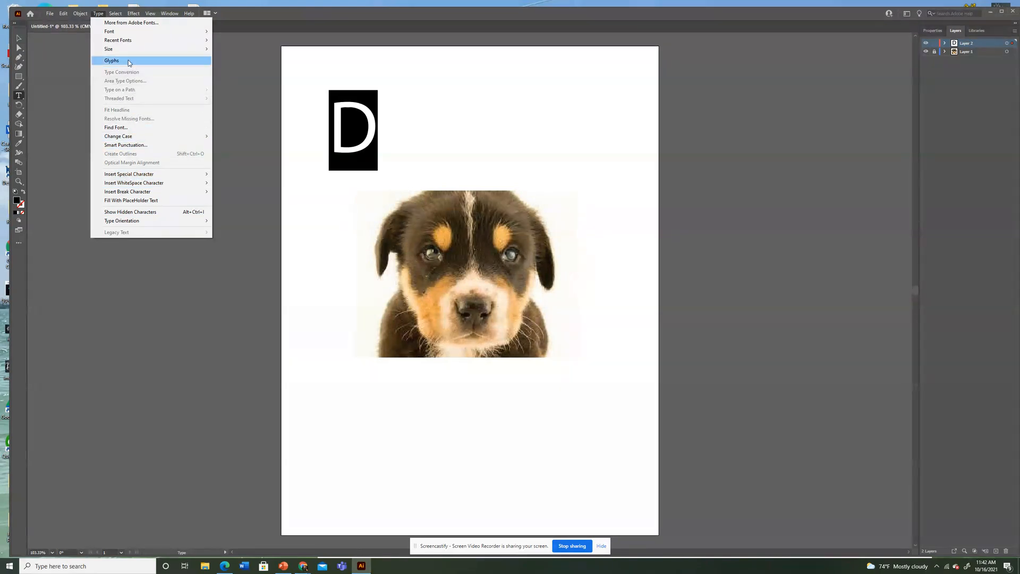
pyautogui.moveTo(167, 15)
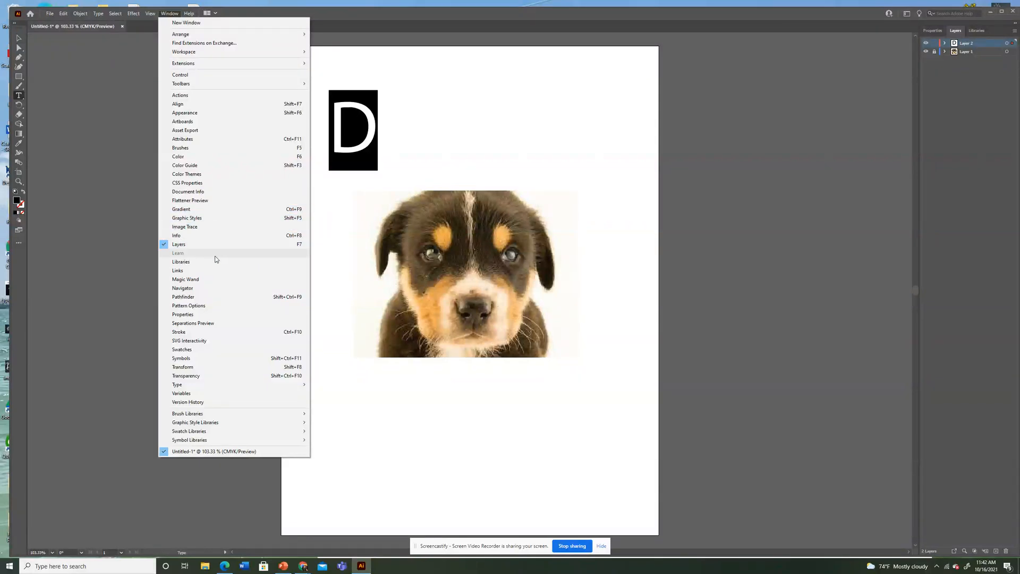
pyautogui.moveTo(204, 383)
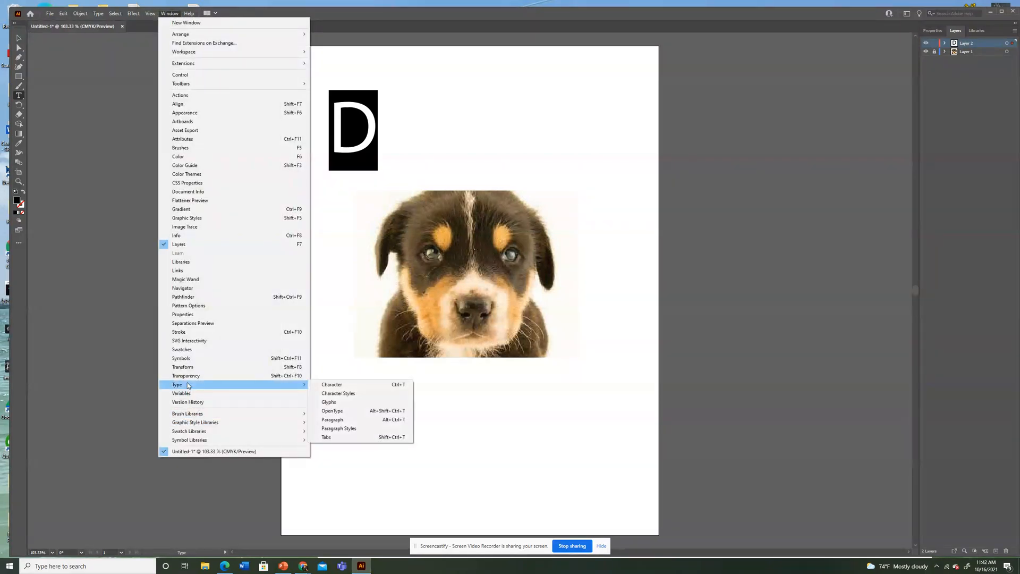
pyautogui.click(352, 385)
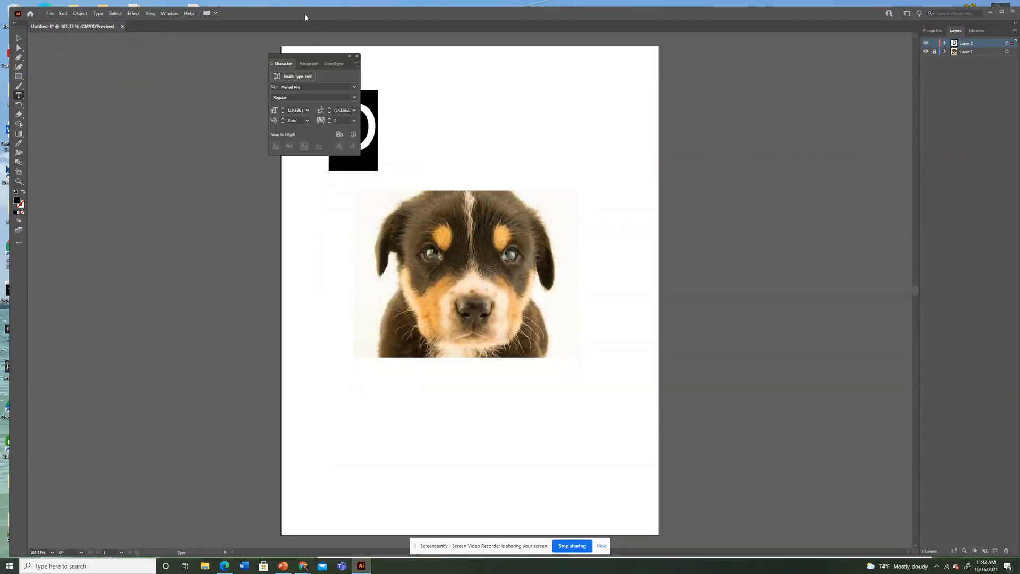
pyautogui.moveTo(309, 55); pyautogui.dragTo(698, 66)
# Step: Change the font of the letter D to Californian FB
pyautogui.click(741, 92)
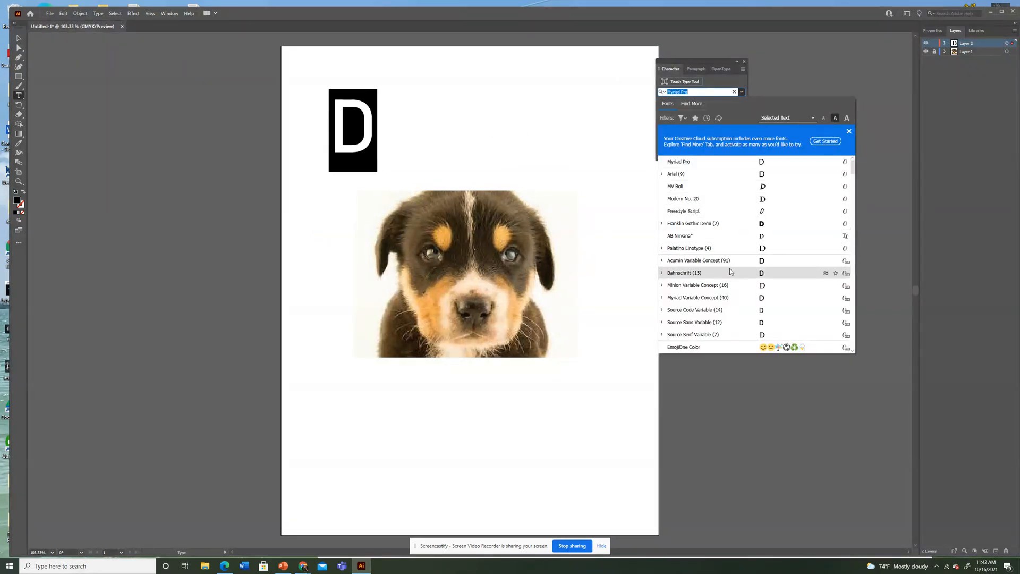
pyautogui.scroll(-3, 720, 294)
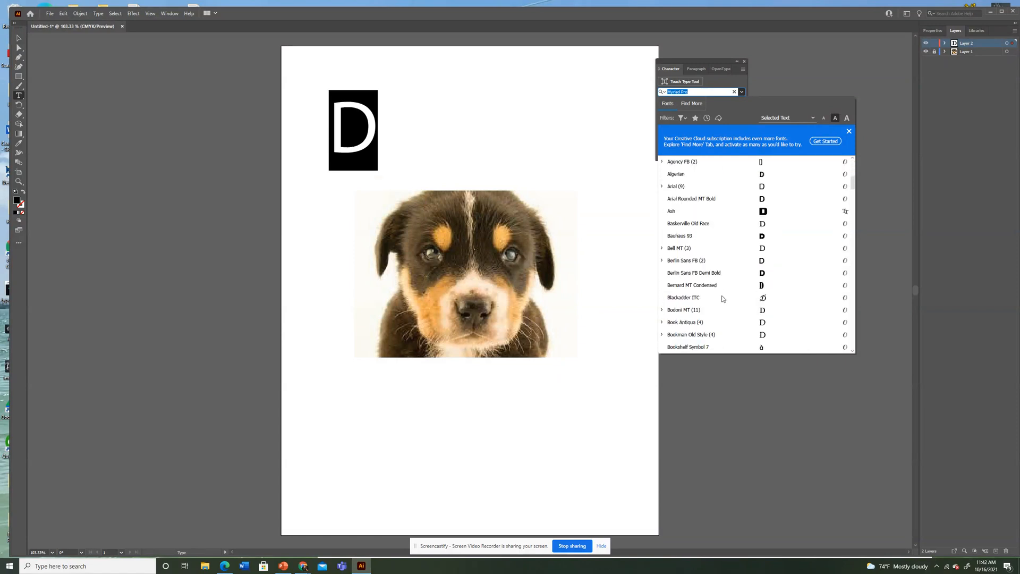
pyautogui.scroll(-3, 697, 281)
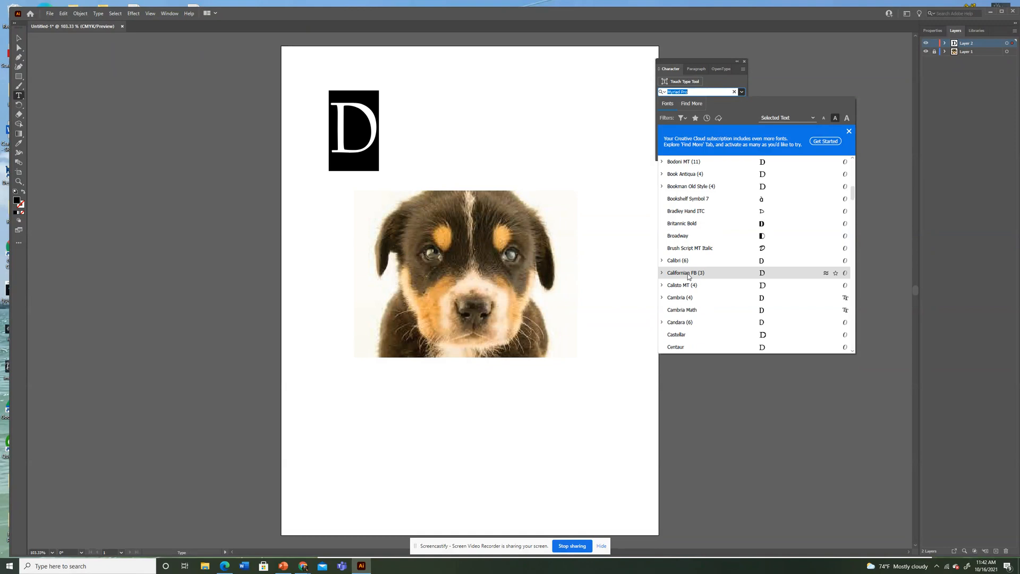
pyautogui.click(687, 274)
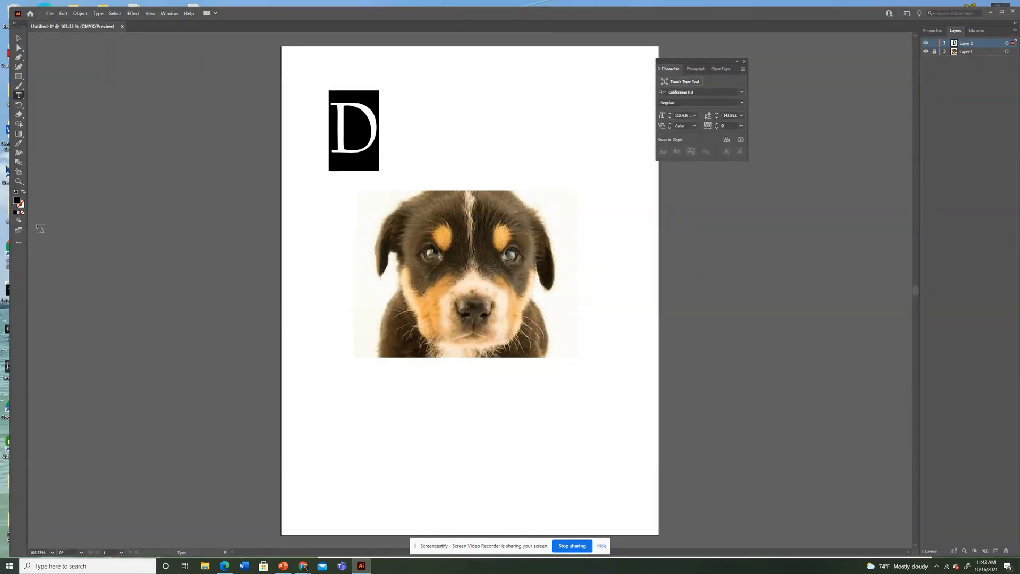
# Step: Try to recolour the letter D's fill by choosing a pink hue of 338°
pyautogui.doubleClick(19, 202)
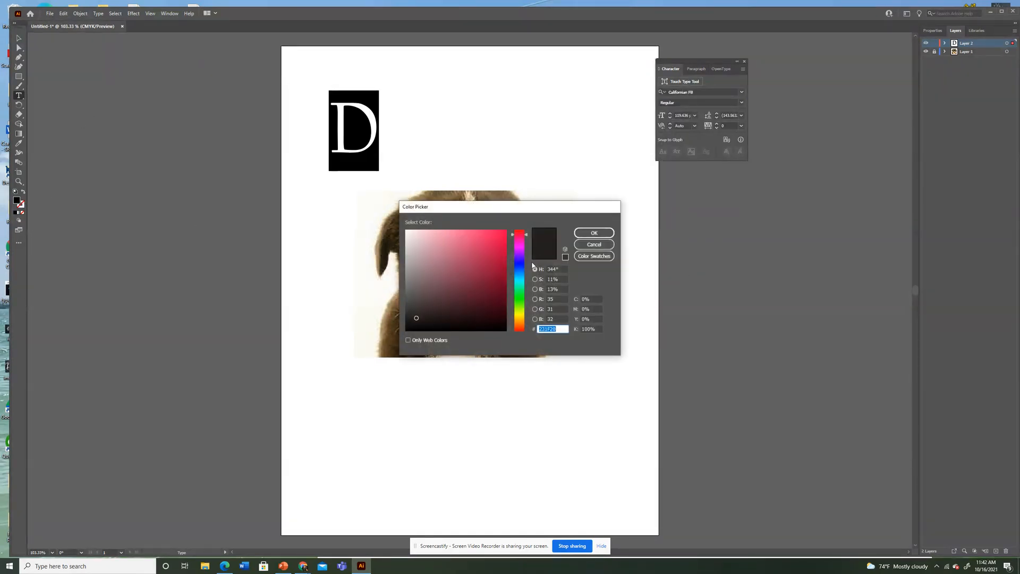
pyautogui.click(517, 264)
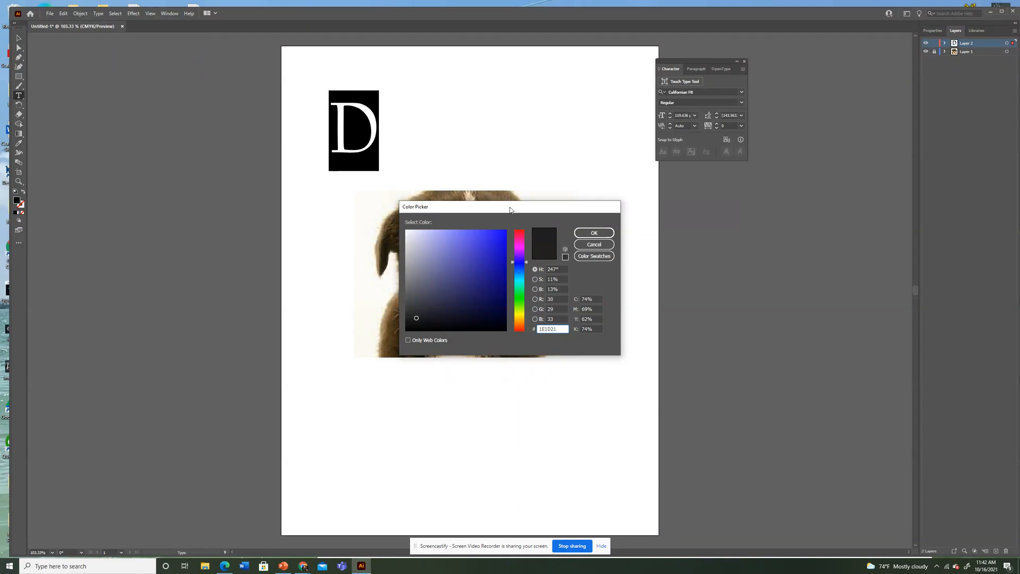
pyautogui.moveTo(510, 209); pyautogui.dragTo(687, 225)
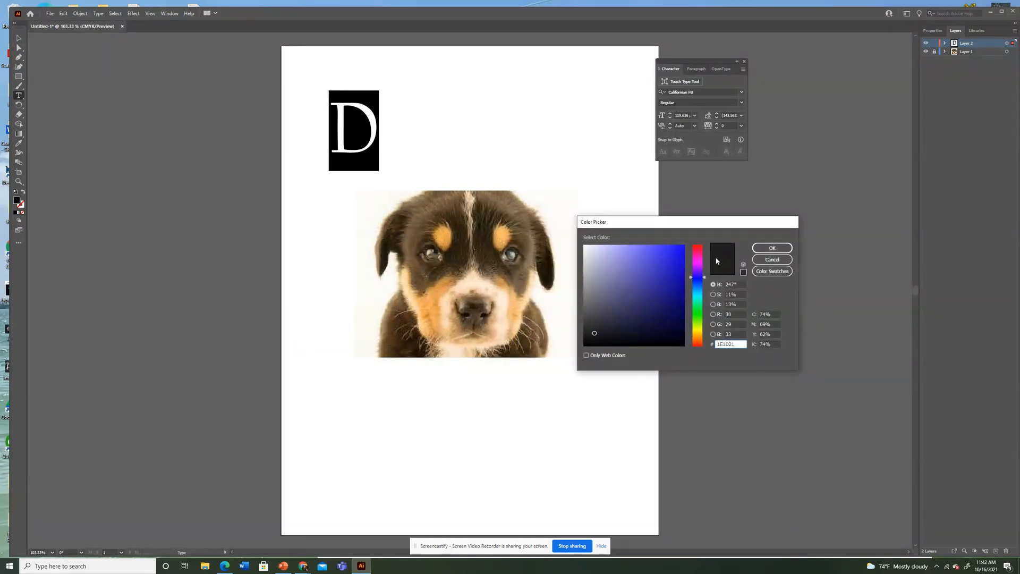
pyautogui.click(701, 251)
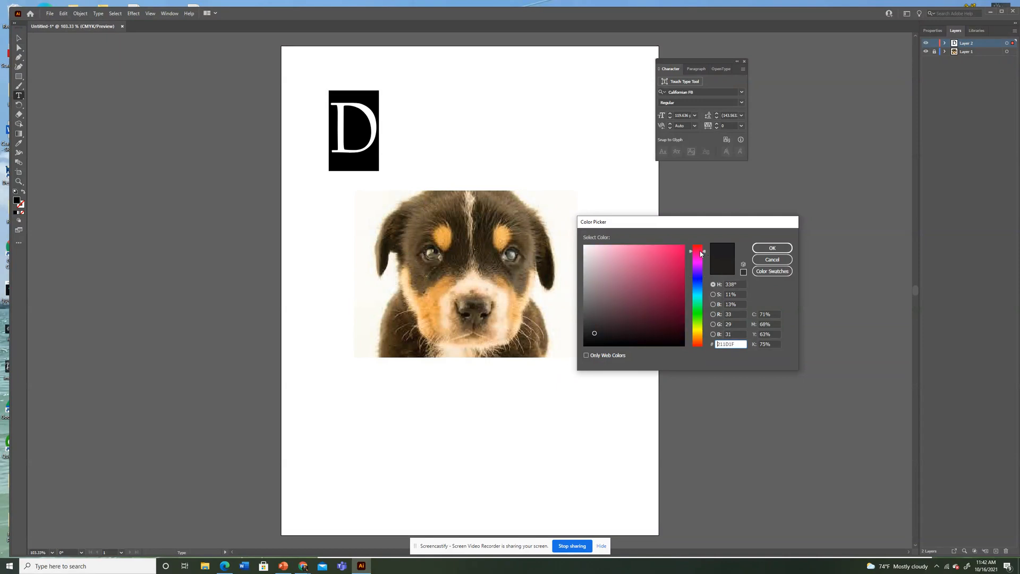
pyautogui.click(766, 249)
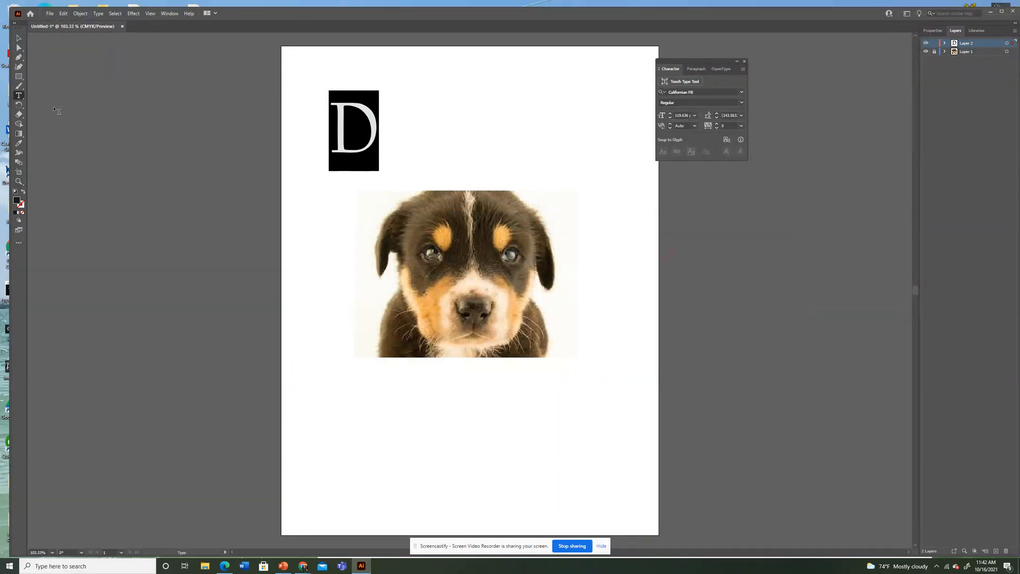
# Step: Set the letter D's fill to pink DD077D and enlarge the letter to about 136 pt
pyautogui.doubleClick(17, 201)
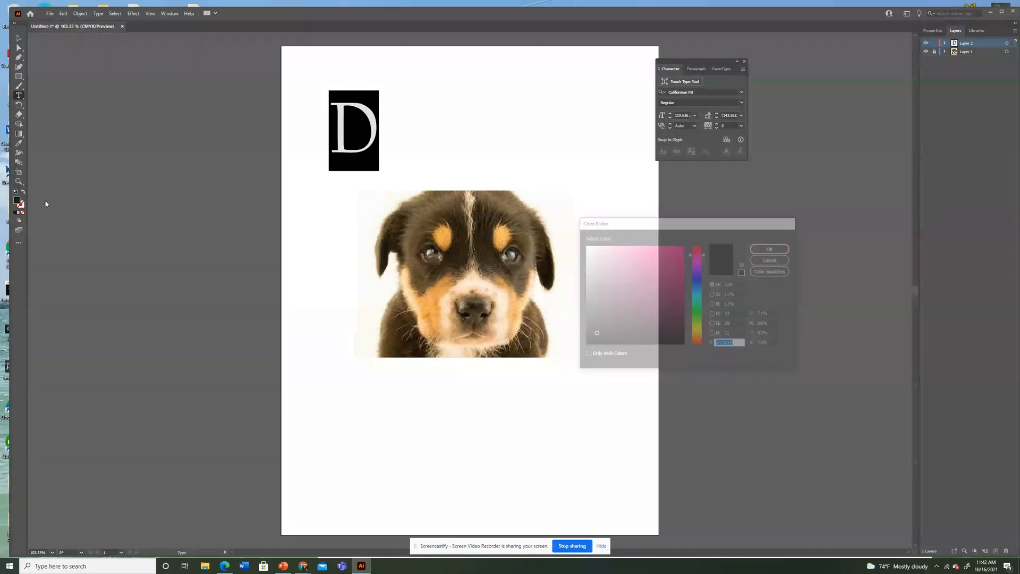
pyautogui.click(765, 249)
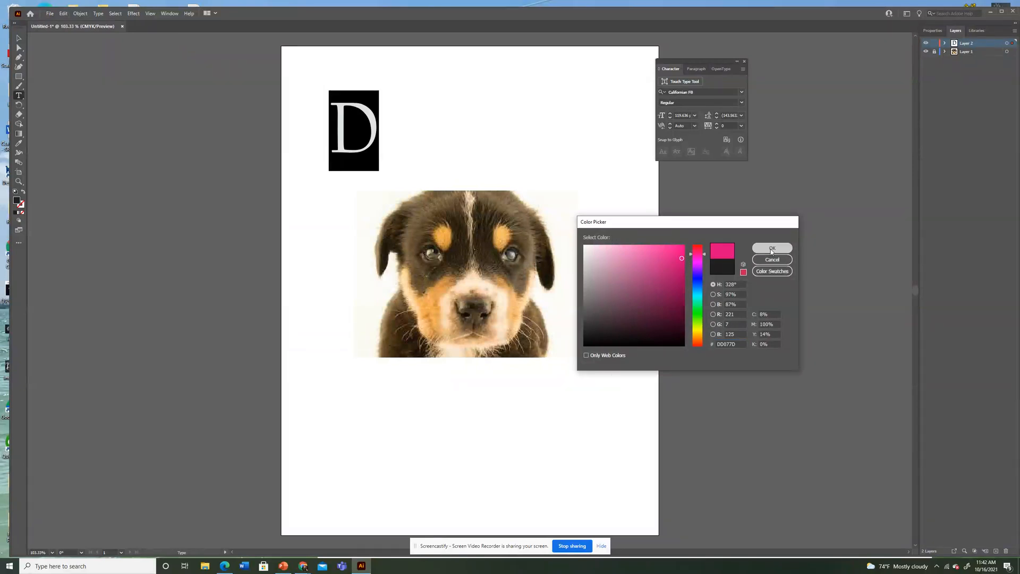
pyautogui.click(20, 40)
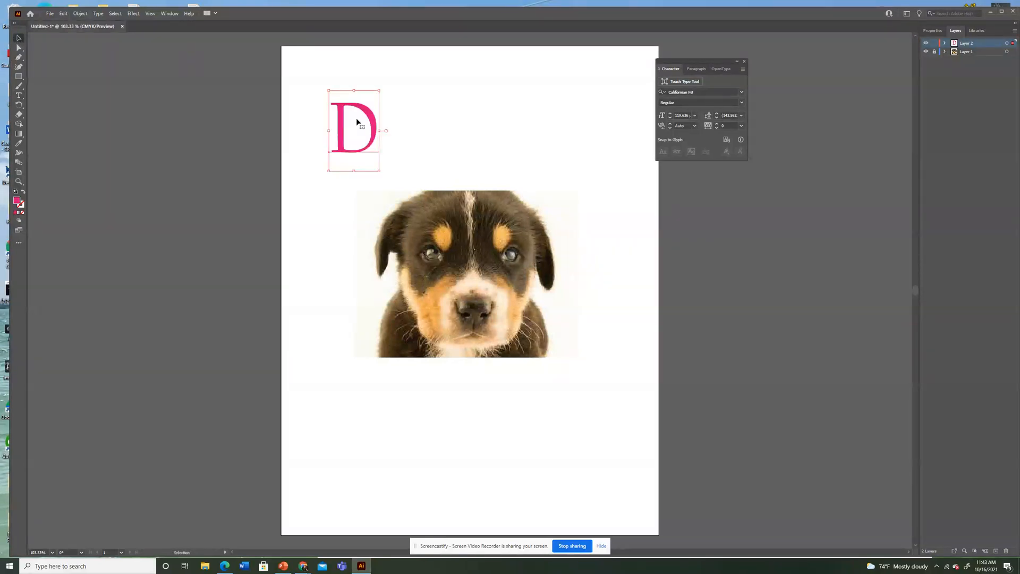
pyautogui.moveTo(372, 141); pyautogui.dragTo(408, 192)
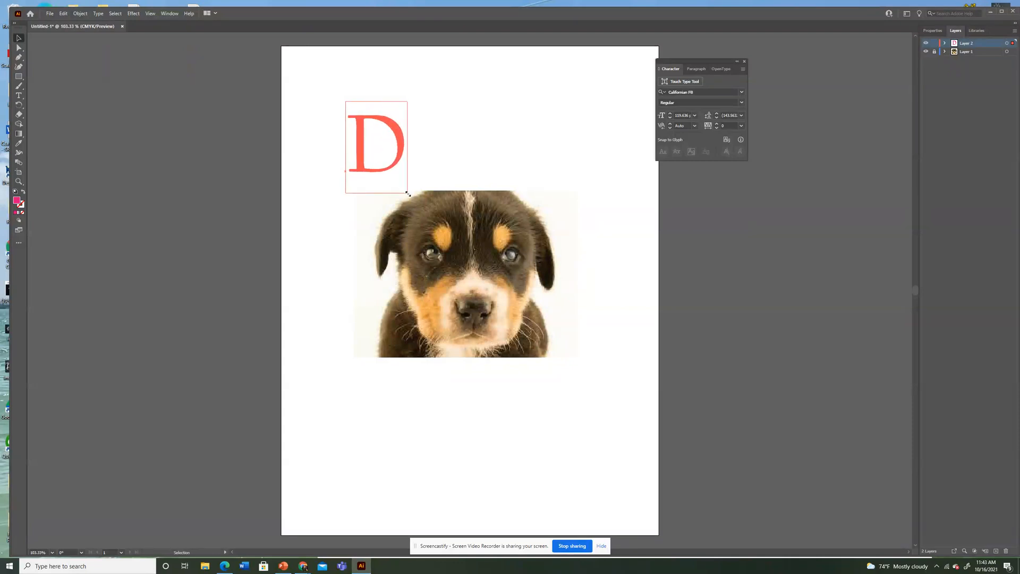
# Step: Convert the letter D to outlines and move the outlined shape slightly to the left above the photo
pyautogui.click(98, 13)
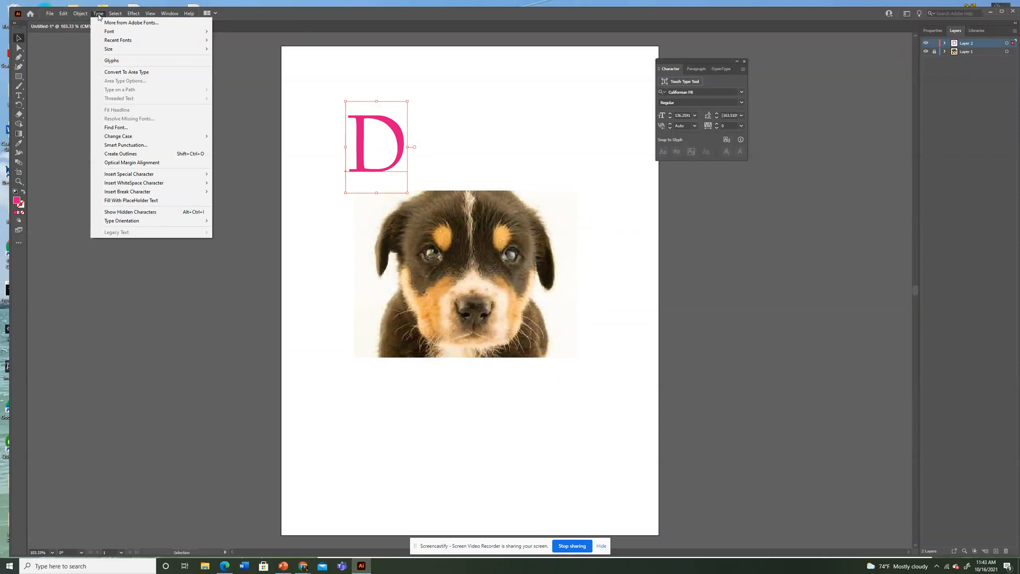
pyautogui.click(117, 154)
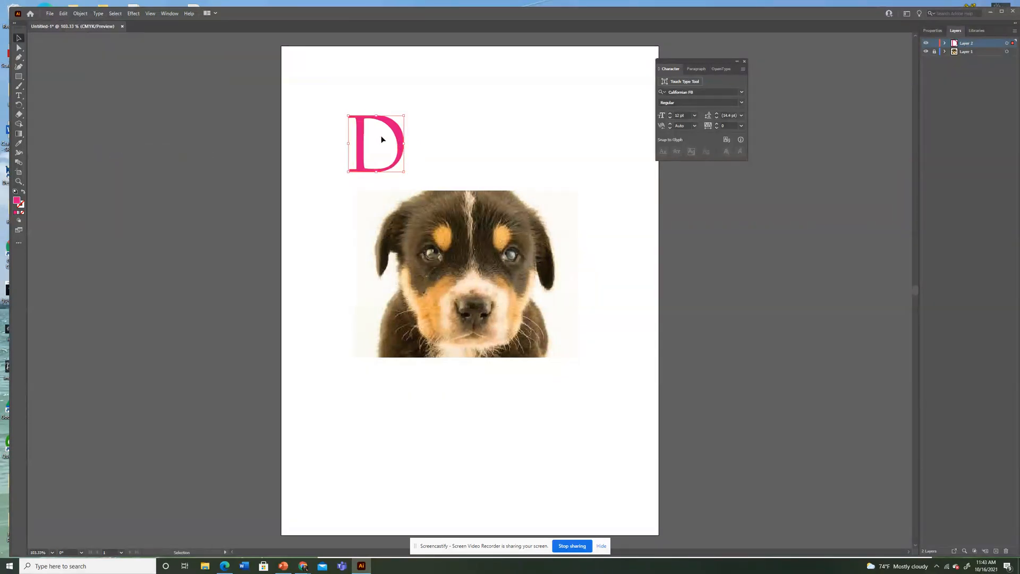
pyautogui.moveTo(359, 149)
pyautogui.mouseDown()
pyautogui.moveTo(343, 132)
pyautogui.moveTo(327, 137)
pyautogui.moveTo(343, 148)
pyautogui.mouseUp()
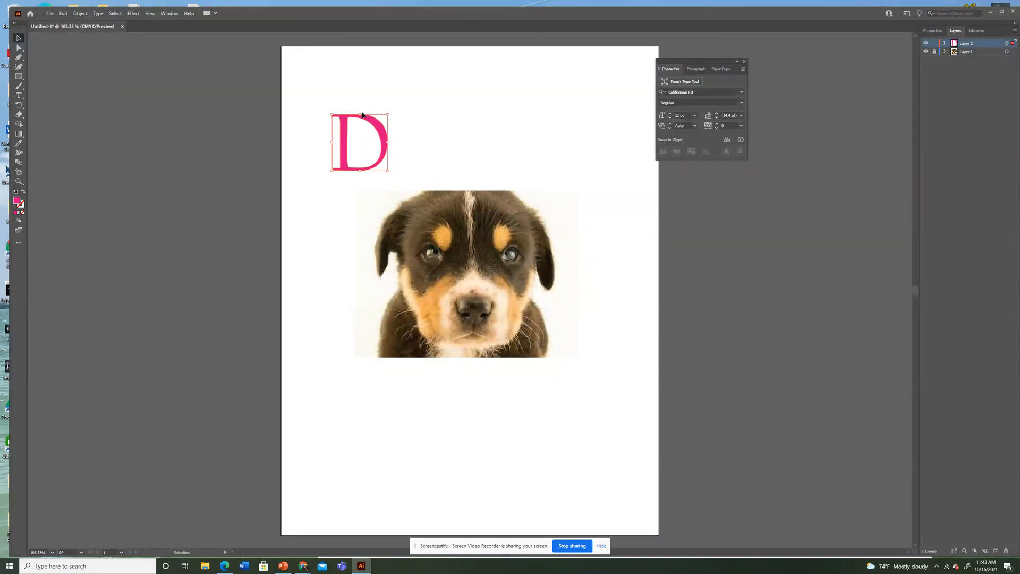
# Step: Try to reshape the outlined D by moving anchor points on its lower edge
pyautogui.click(19, 49)
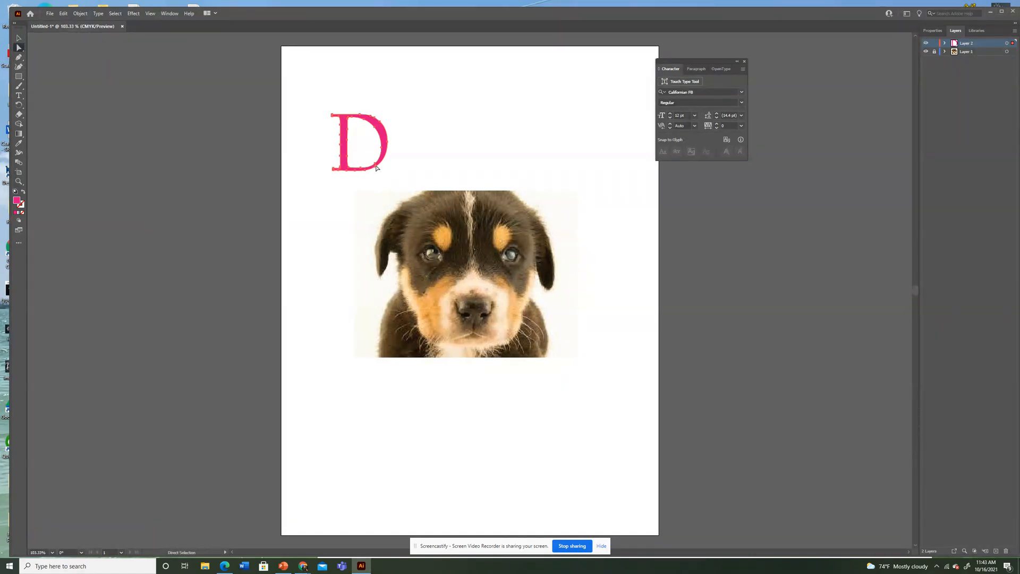
pyautogui.moveTo(365, 173); pyautogui.dragTo(326, 190)
pyautogui.hotkey('ctrl', 'z')
# Step: Shrink the pink D, rotate it diagonally and place it between the puppy's eye and the bridge of its nose
pyautogui.click(19, 38)
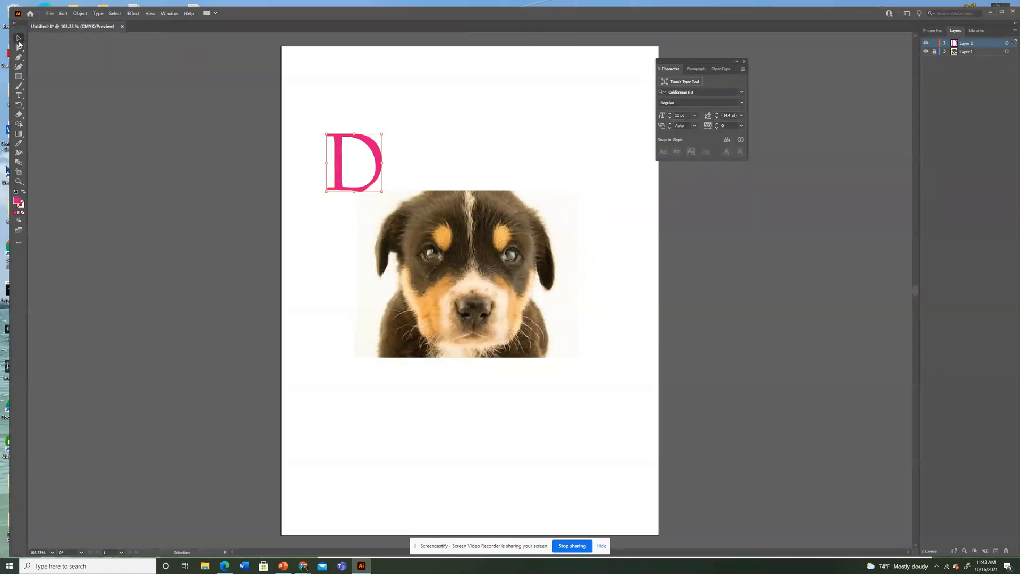
pyautogui.moveTo(379, 154); pyautogui.dragTo(399, 276)
pyautogui.click(398, 275)
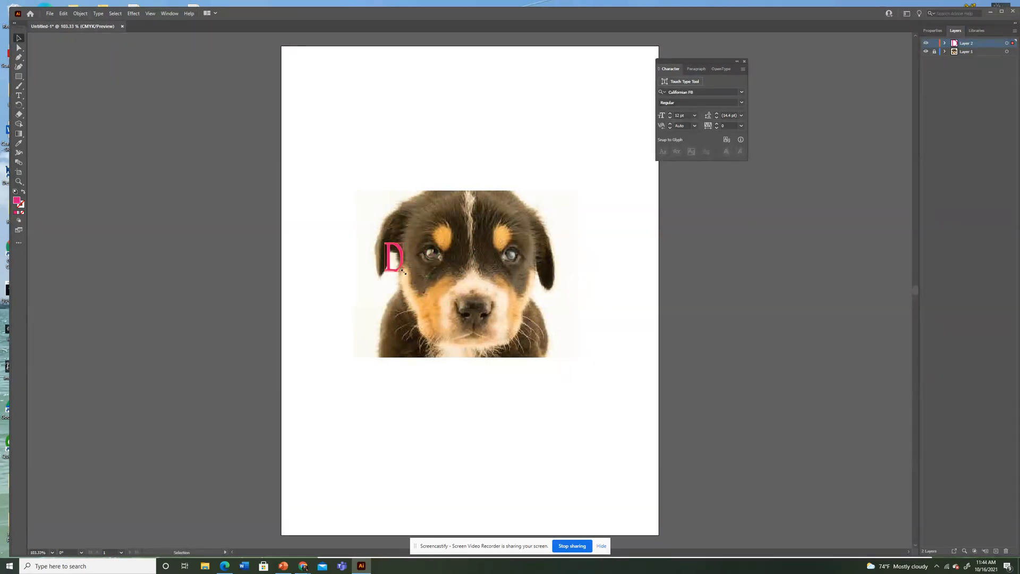
pyautogui.moveTo(398, 248); pyautogui.dragTo(477, 271)
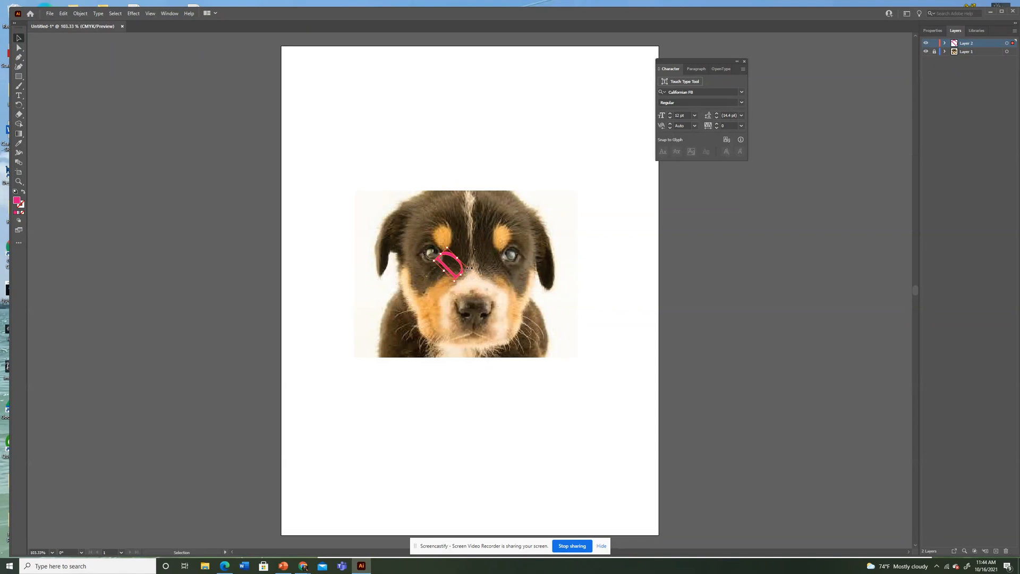
pyautogui.moveTo(470, 269); pyautogui.dragTo(464, 269)
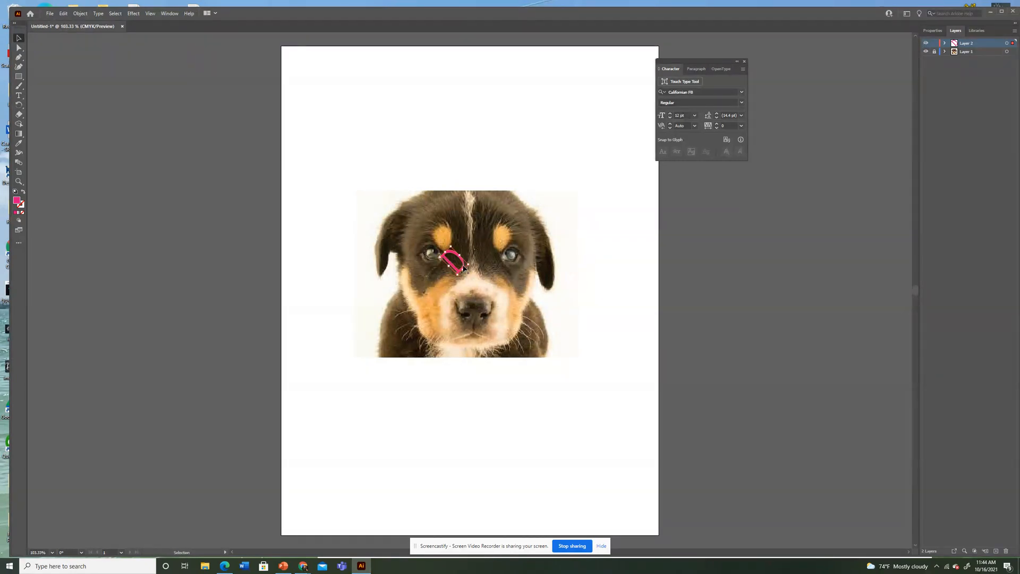
# Step: Recolour the D with dark brown sampled from the puppy's forehead fur, and check it with the photo layer briefly hidden
pyautogui.click(19, 144)
pyautogui.click(458, 228)
pyautogui.click(19, 38)
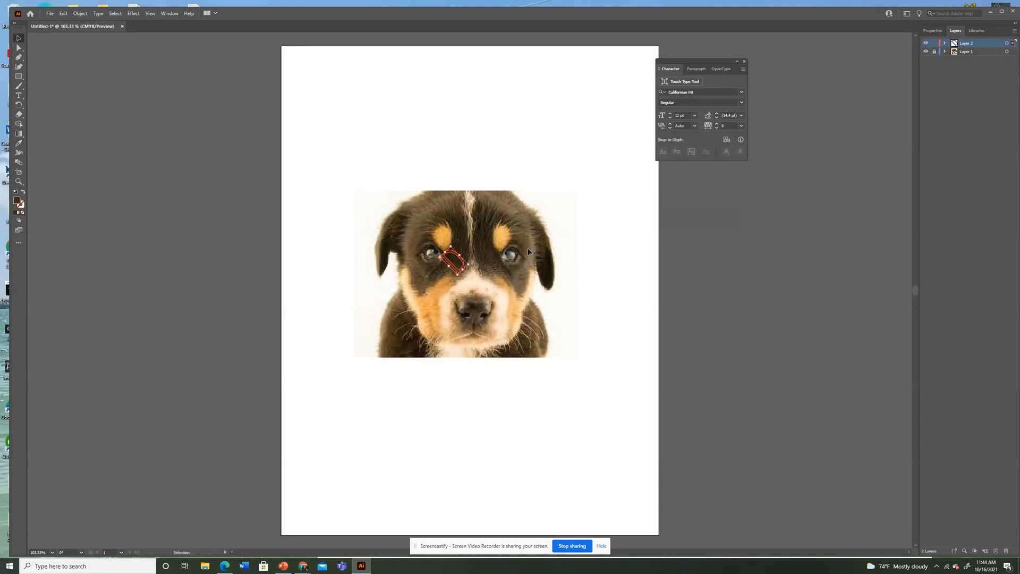
pyautogui.click(925, 53)
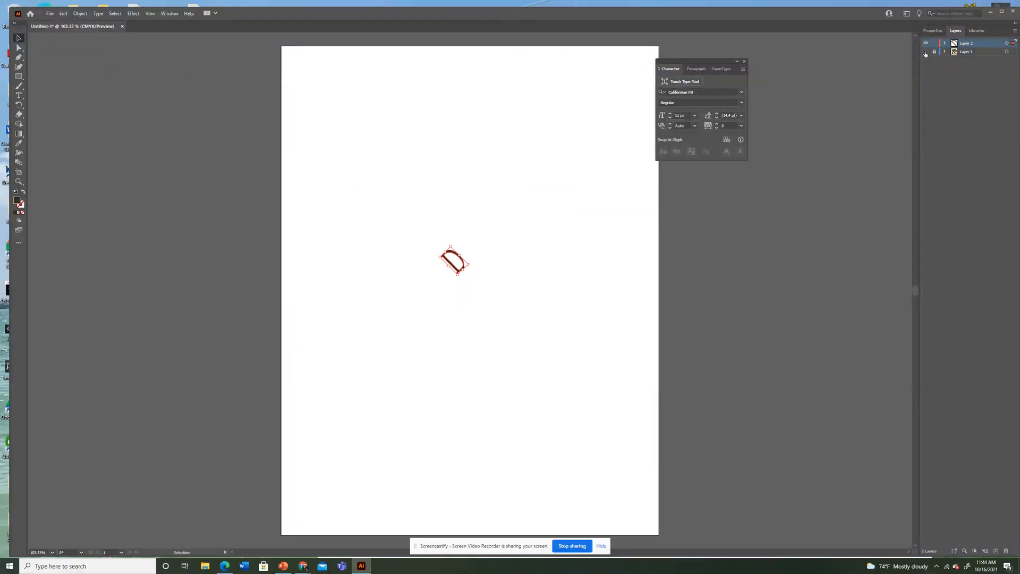
pyautogui.click(925, 53)
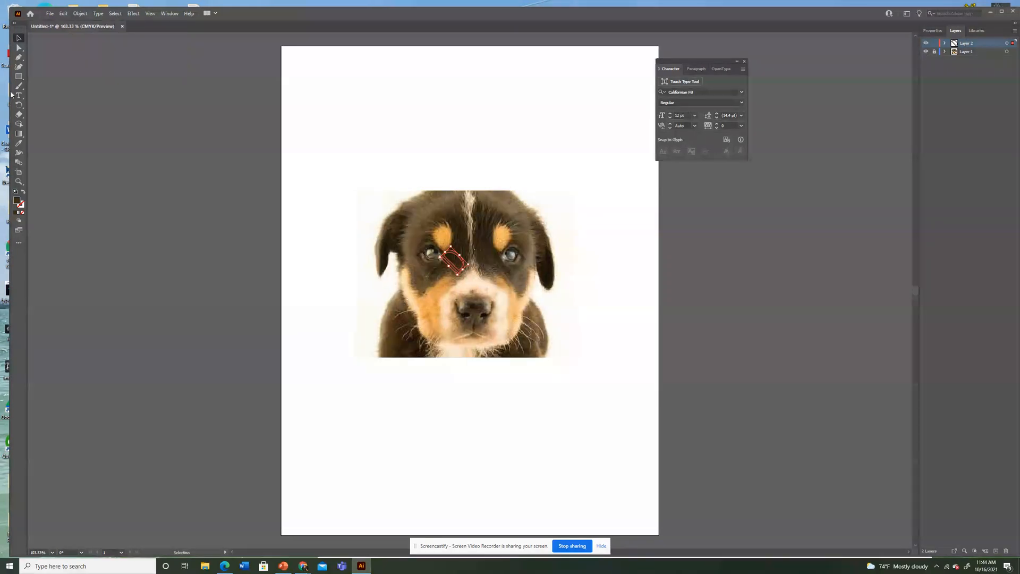
# Step: Add a letter o, enlarge it to about 64 pt, and place it tilted just above the D on the puppy's face
pyautogui.click(350, 216)
pyautogui.click(18, 95)
pyautogui.click(417, 93)
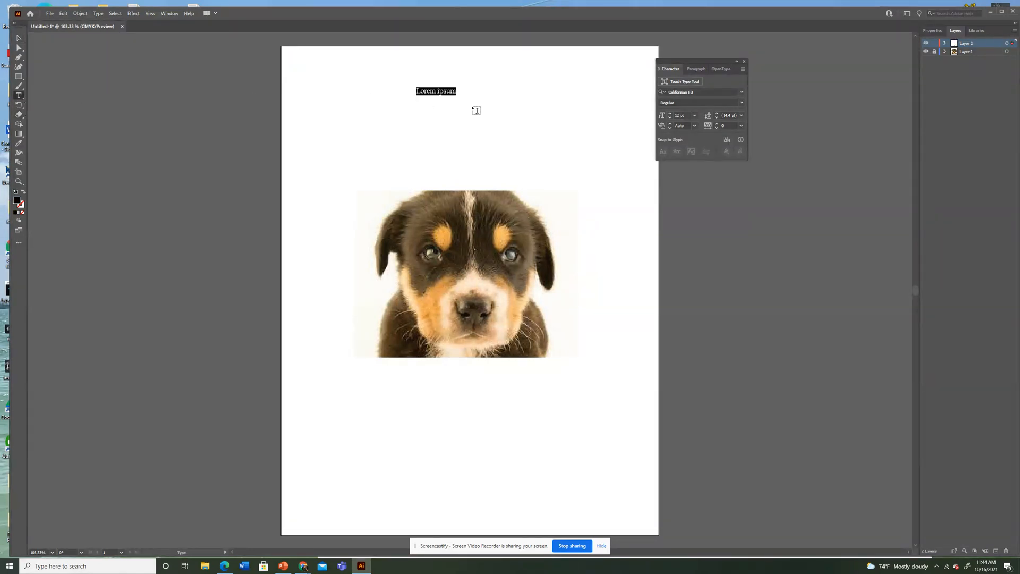
pyautogui.write('o')
pyautogui.click(19, 38)
pyautogui.moveTo(423, 97); pyautogui.dragTo(462, 255)
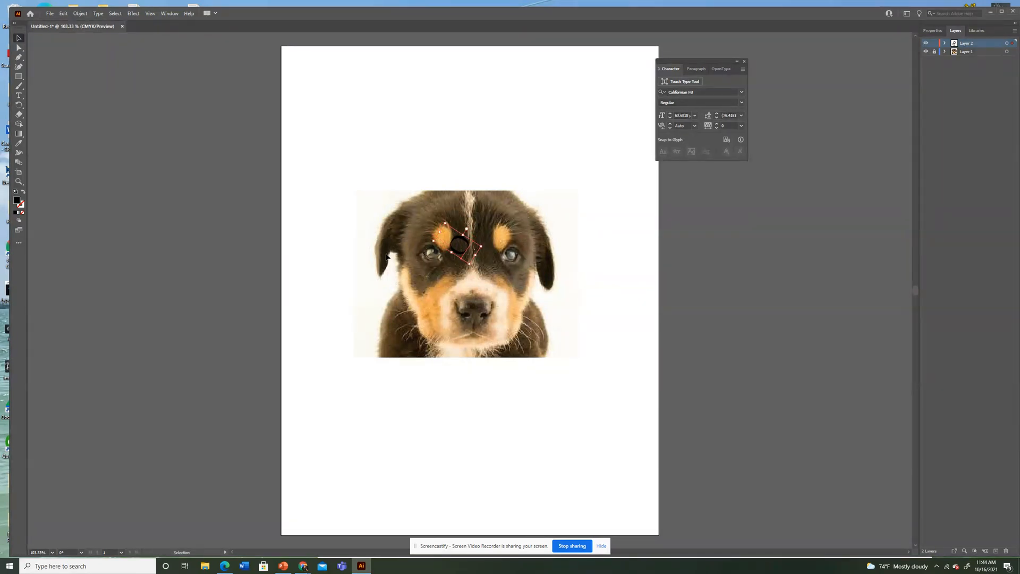
# Step: Recolour the o with dark brown sampled from the forehead fur, and check it with the photo layer briefly hidden
pyautogui.click(19, 143)
pyautogui.press('v')
pyautogui.click(18, 142)
pyautogui.click(461, 220)
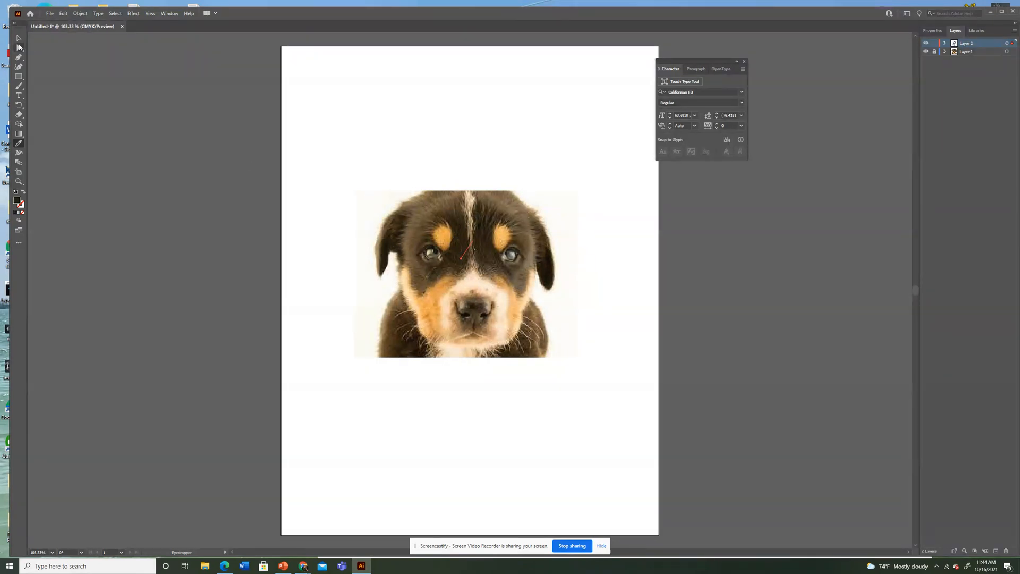
pyautogui.press('v')
pyautogui.click(925, 51)
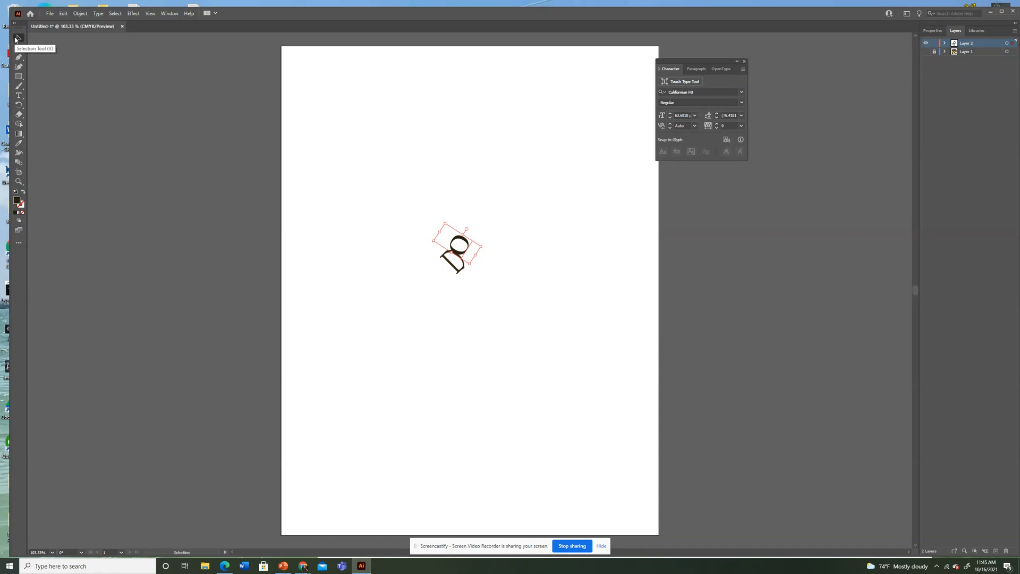
pyautogui.click(925, 52)
# Step: Add a letter G, enlarge it to about 37 pt, and place it above the o on the puppy's forehead
pyautogui.click(18, 95)
pyautogui.click(425, 71)
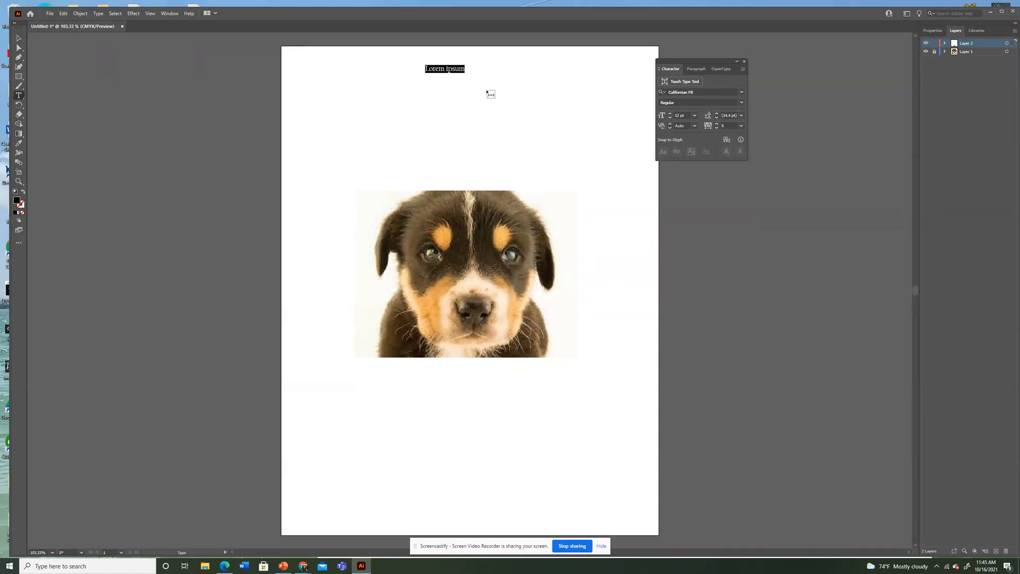
pyautogui.write('G')
pyautogui.press('Escape')
pyautogui.moveTo(428, 72); pyautogui.dragTo(463, 236)
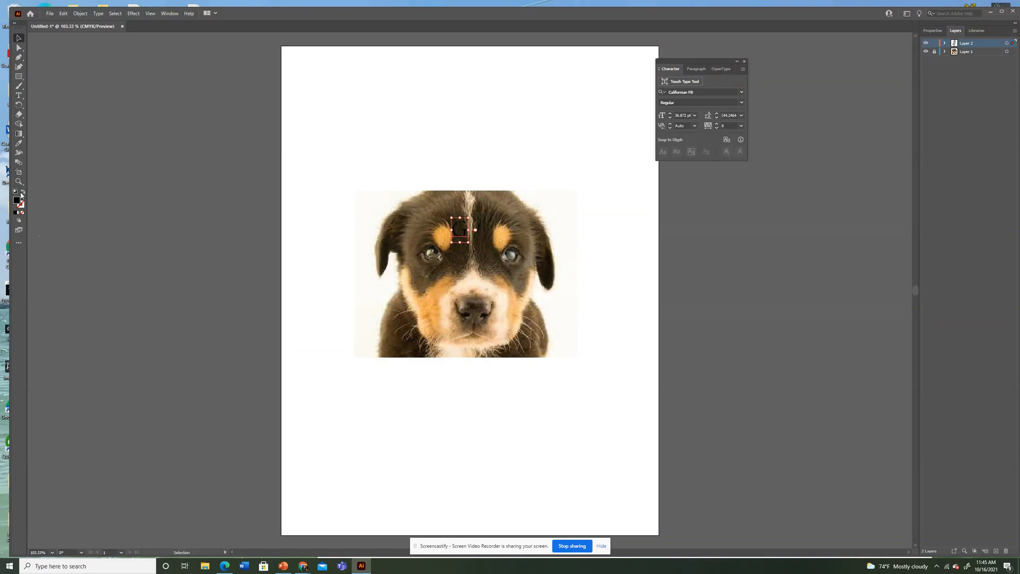
# Step: Recolour the G with a dark tone sampled from the puppy's fur, and check the three letters with the photo layer briefly hidden
pyautogui.click(18, 144)
pyautogui.click(440, 215)
pyautogui.click(19, 38)
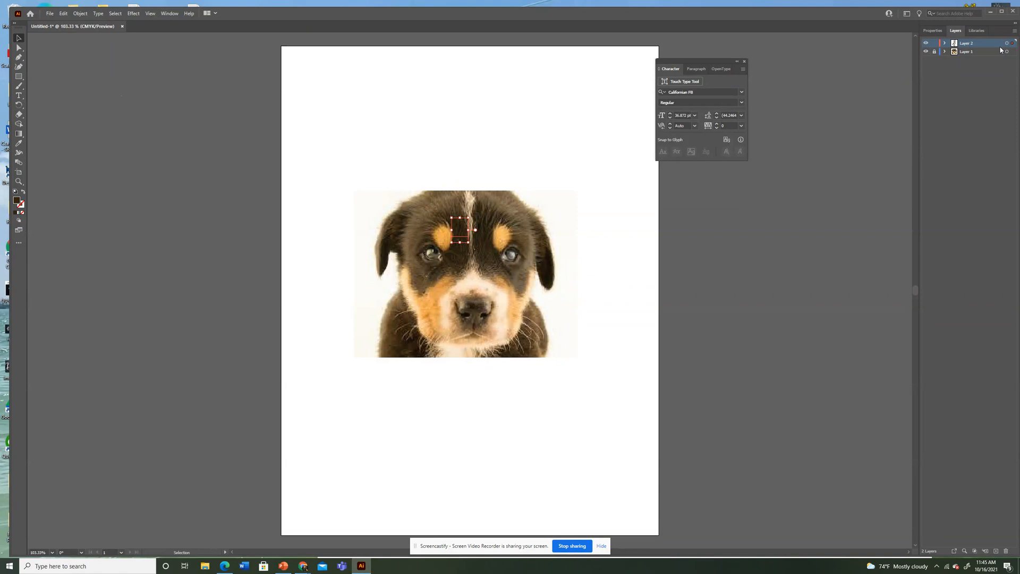
pyautogui.click(925, 51)
pyautogui.click(576, 391)
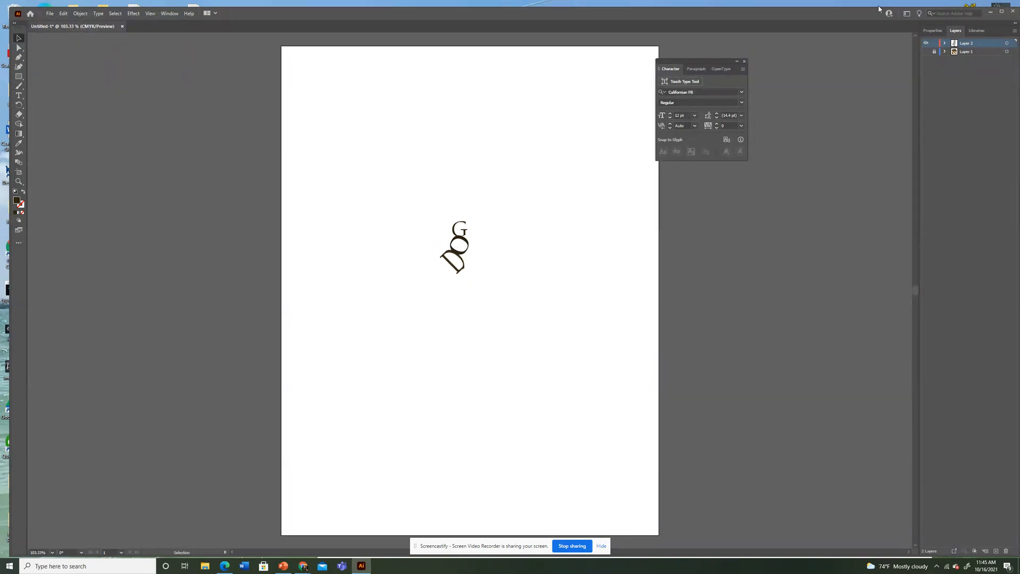
pyautogui.click(925, 51)
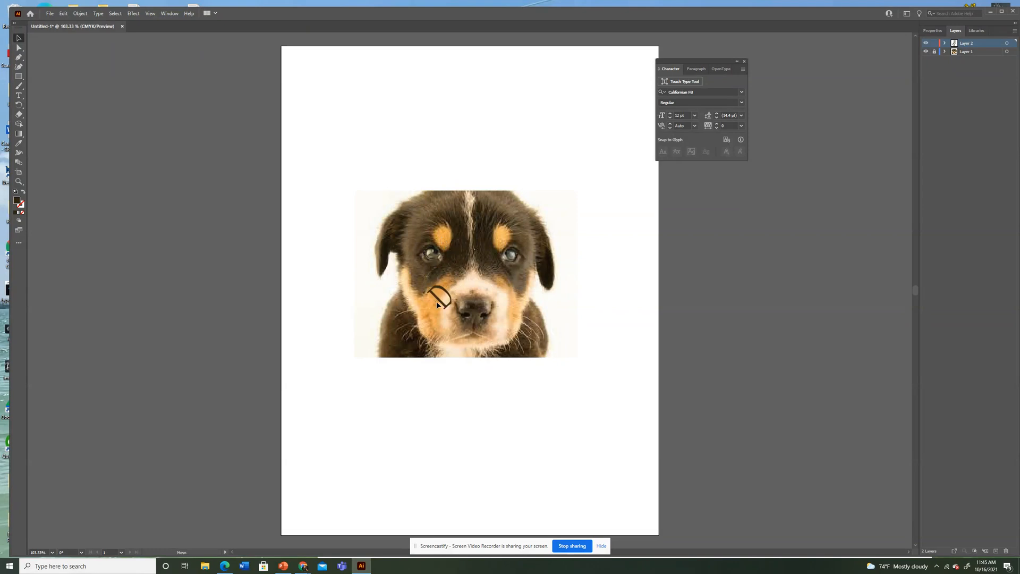
# Step: Move the D onto the puppy's orange cheek, fill it with orange sampled there, and check it with the photo layer briefly hidden
pyautogui.click(428, 330)
pyautogui.click(19, 144)
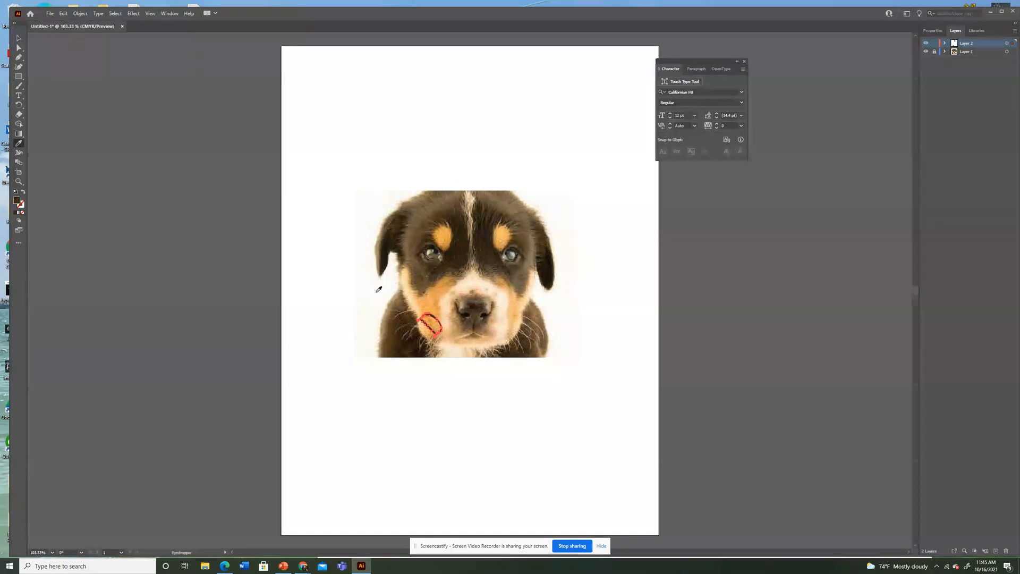
pyautogui.click(437, 311)
pyautogui.click(926, 52)
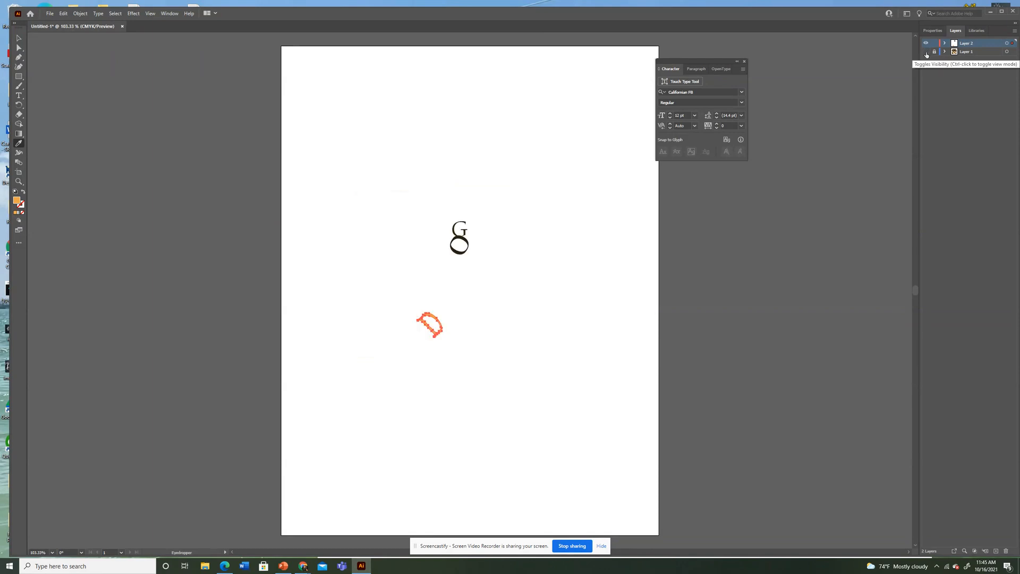
pyautogui.click(19, 38)
pyautogui.click(288, 166)
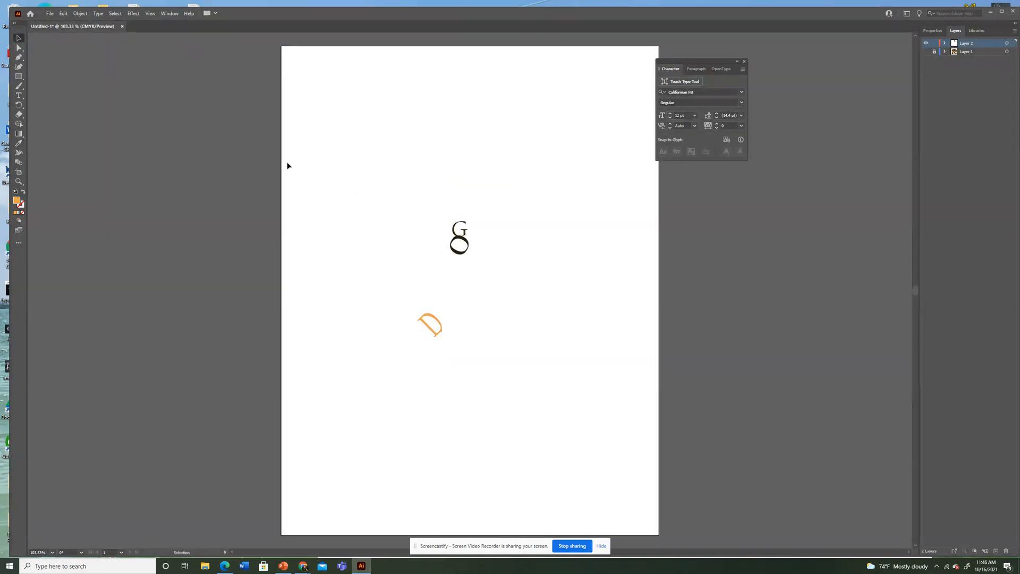
pyautogui.click(926, 51)
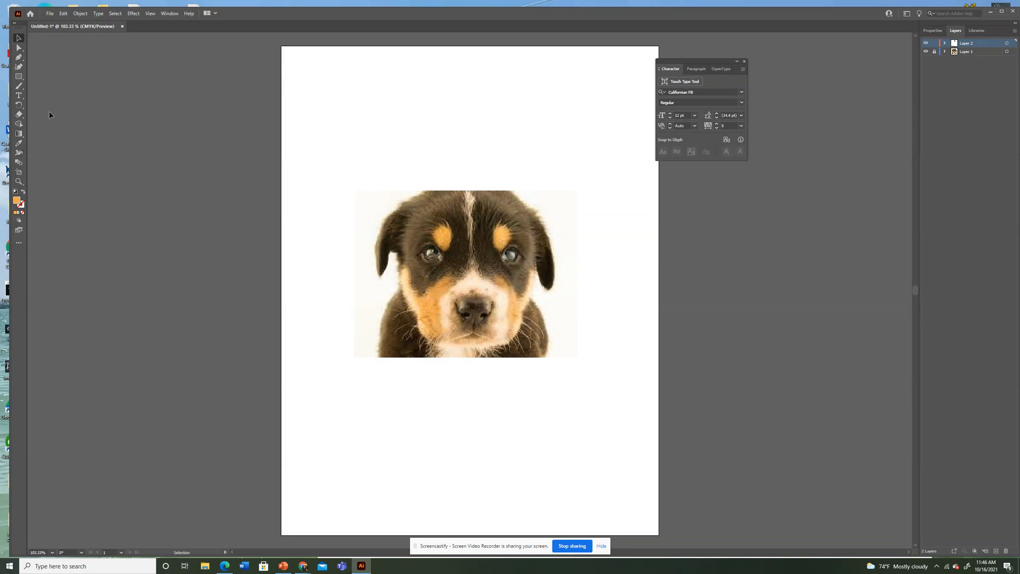
# Step: Add a new letter D above the photo, stretch it wide at about 133 pt, and shift it toward the page's left side
pyautogui.click(19, 95)
pyautogui.click(388, 82)
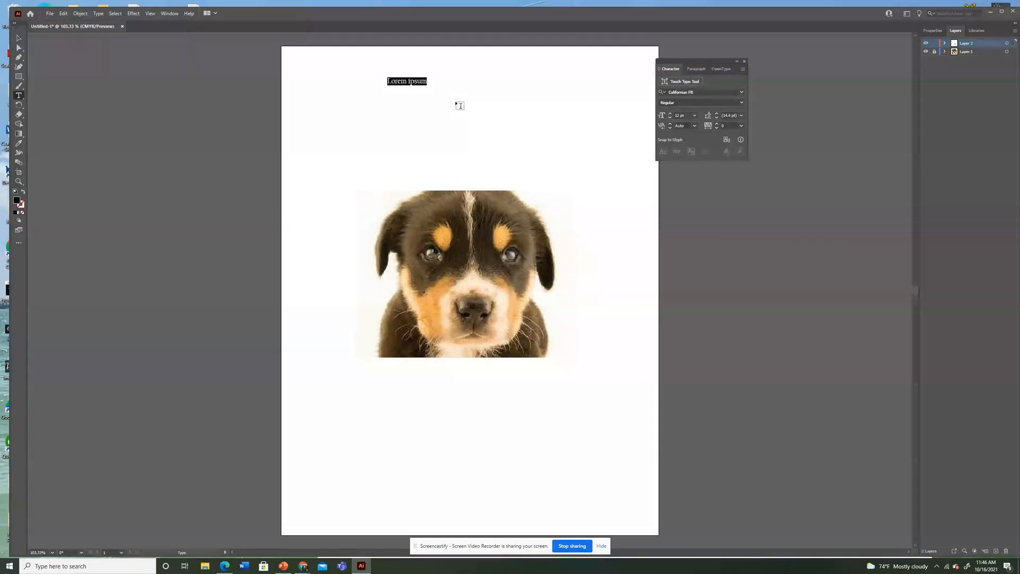
pyautogui.write('D')
pyautogui.click(23, 35)
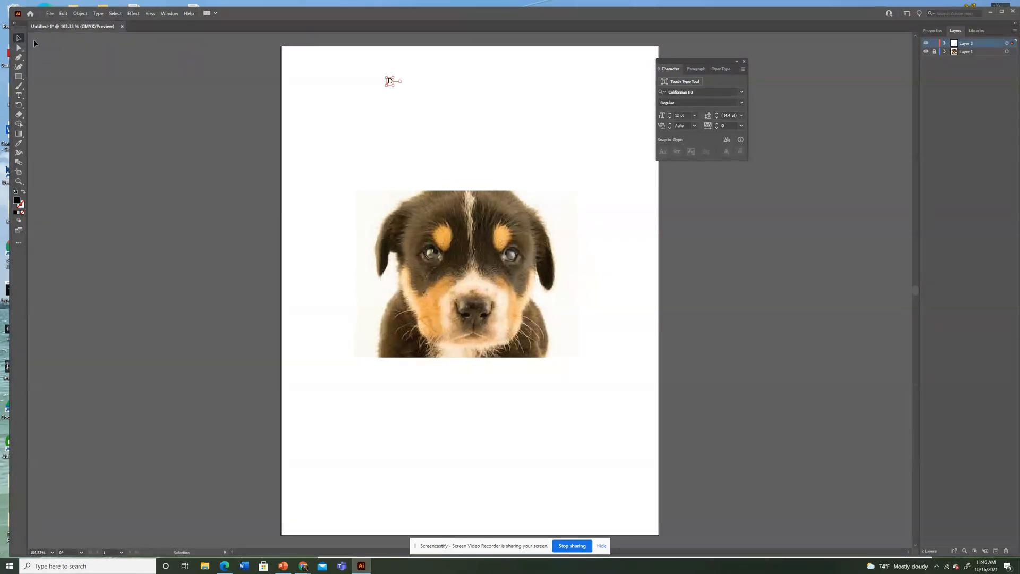
pyautogui.moveTo(394, 85); pyautogui.dragTo(555, 162)
pyautogui.moveTo(538, 115); pyautogui.dragTo(453, 128)
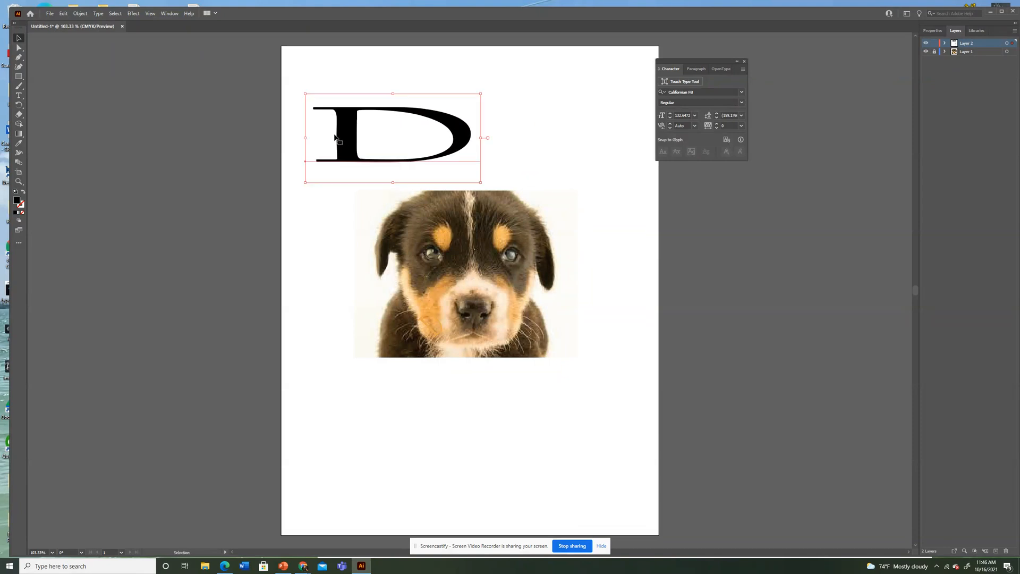
# Step: Convert the wide D to outlines and pull its lower-edge anchor points down to distort the letter's base
pyautogui.click(97, 13)
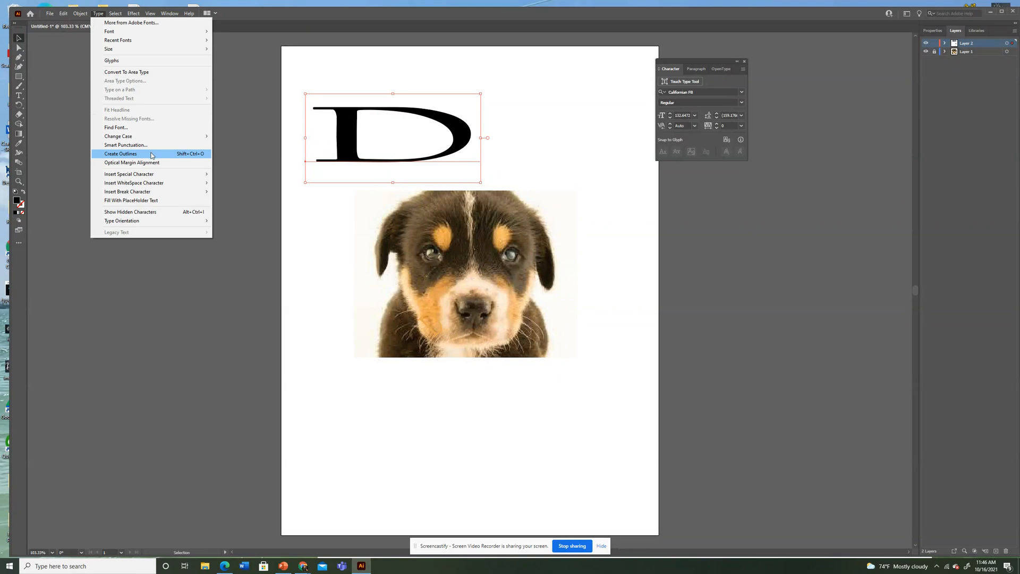
pyautogui.click(151, 154)
pyautogui.click(18, 48)
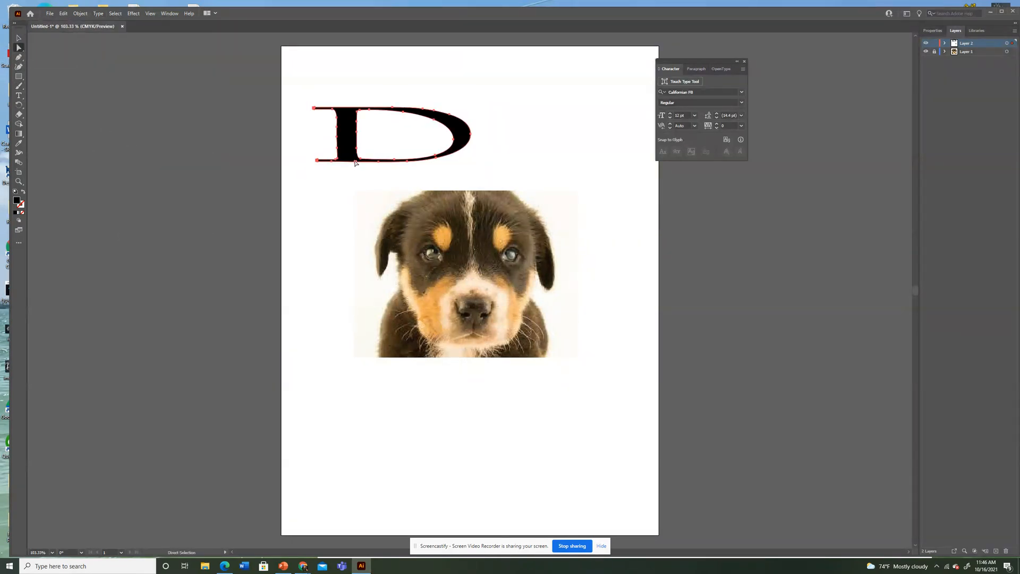
pyautogui.moveTo(355, 161); pyautogui.dragTo(412, 177)
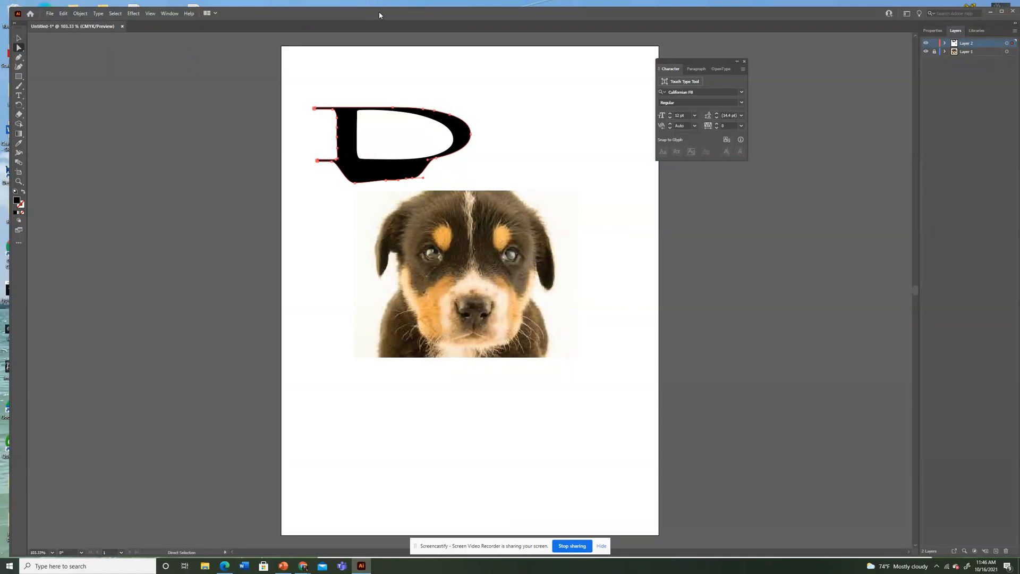
pyautogui.moveTo(380, 15); pyautogui.dragTo(378, 88)
pyautogui.moveTo(559, 92); pyautogui.dragTo(550, 14)
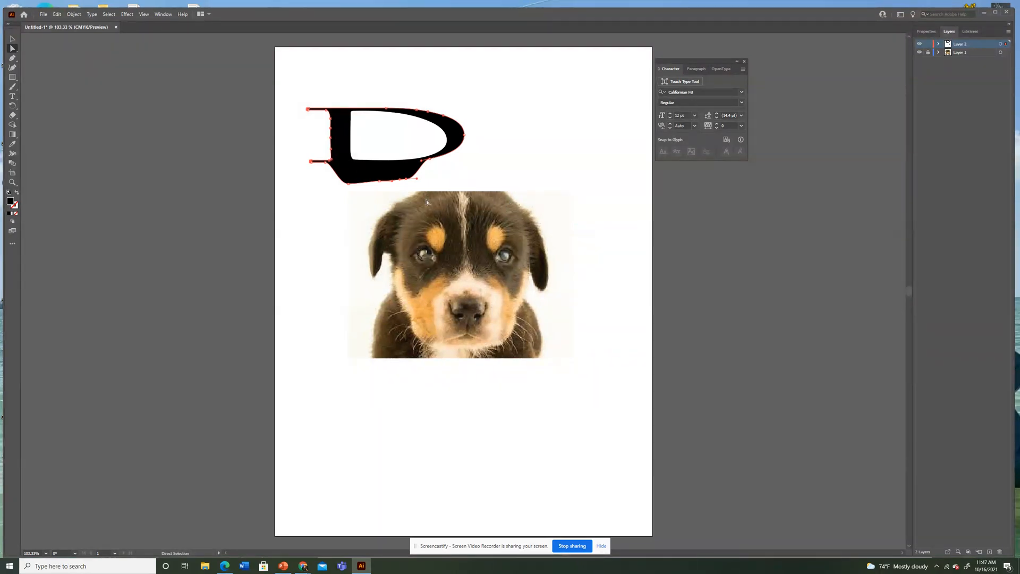
pyautogui.moveTo(544, 18); pyautogui.dragTo(566, 17)
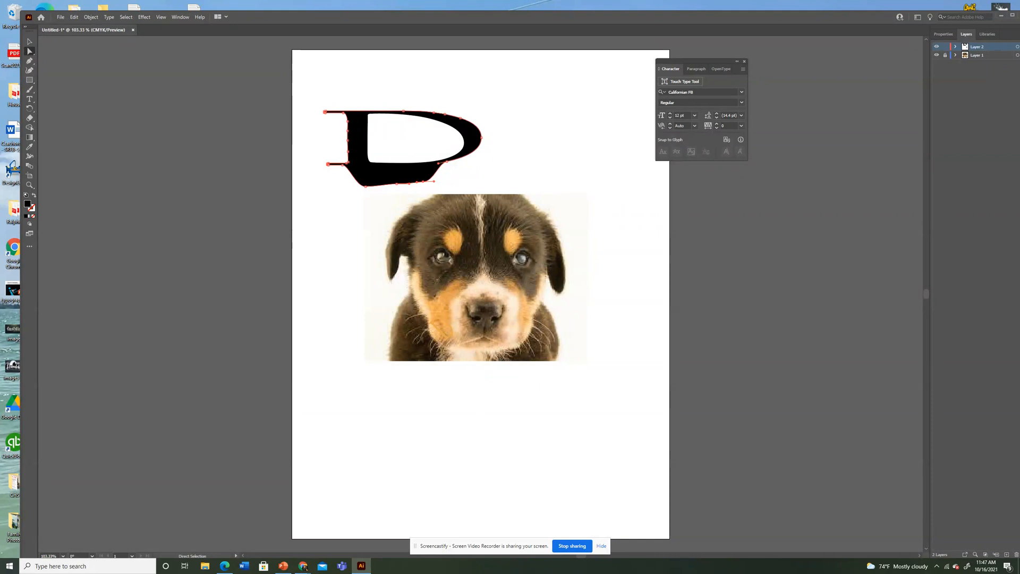